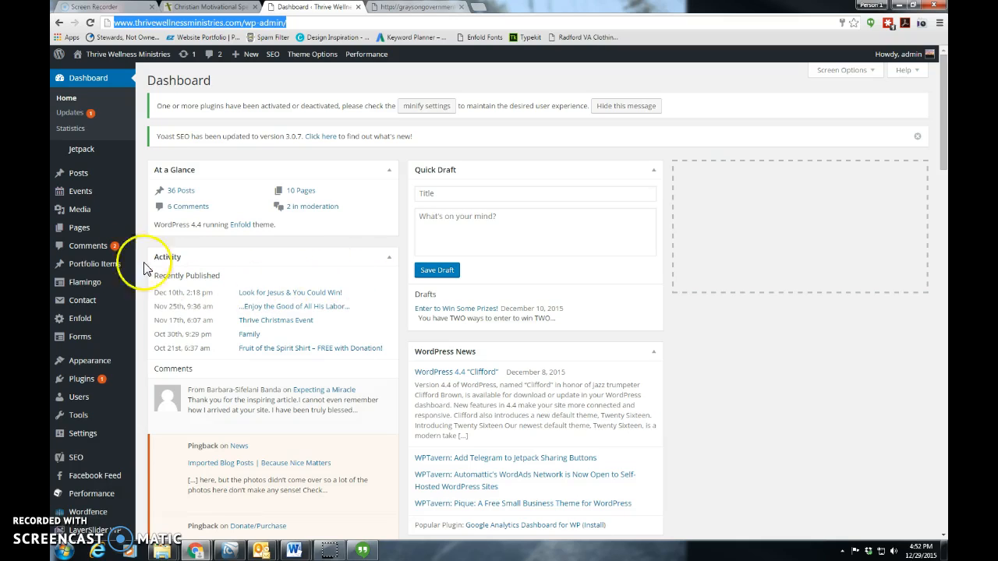
Open the "BodyPump – Carroll Wellness Center" event for editing from the list of all events
mouse_move(87, 202)
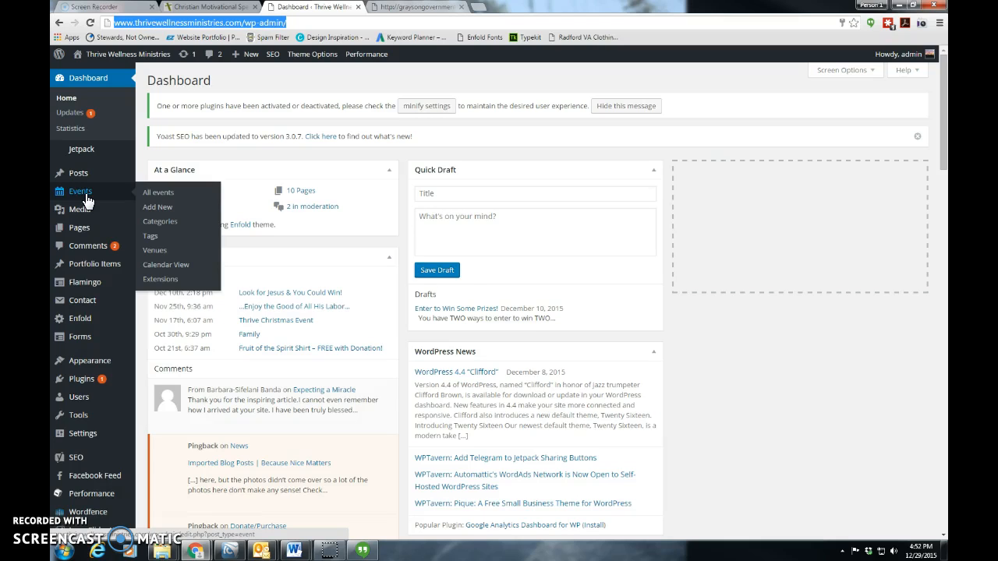
left_click(86, 200)
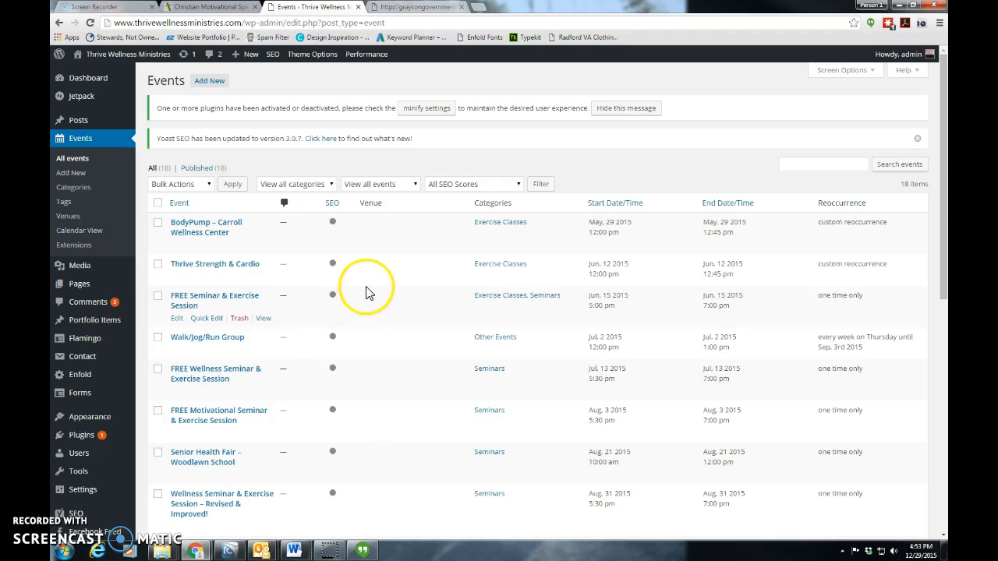
left_click(196, 230)
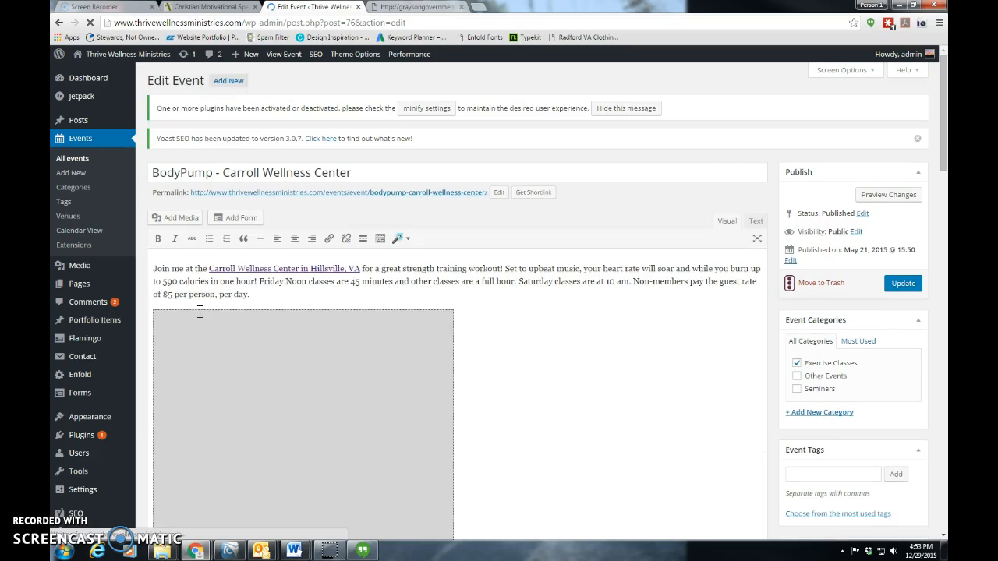
Examine the event's title, the Carroll Wellness Center link in its description, and the embedded media and image below
left_click(241, 173)
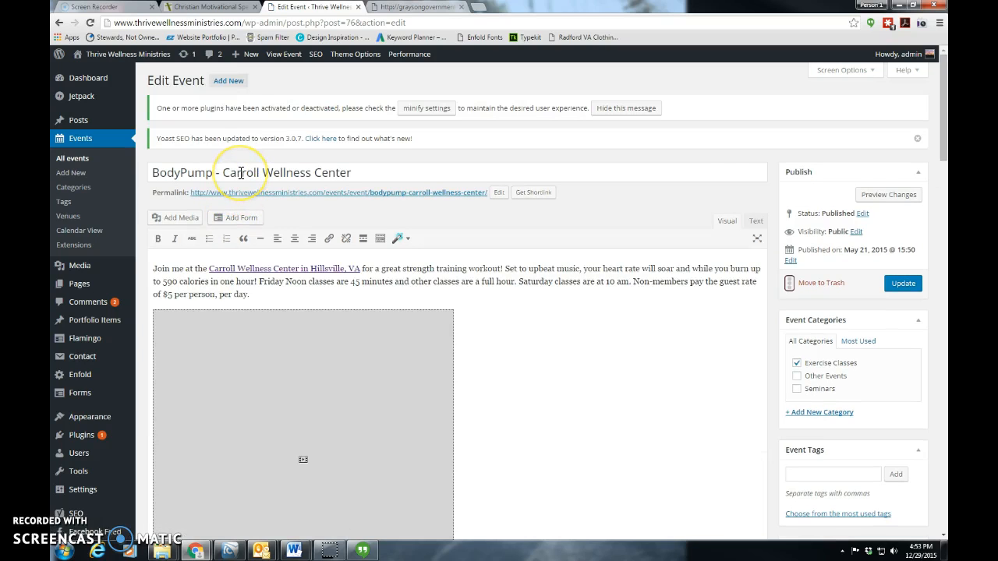
left_click(241, 173)
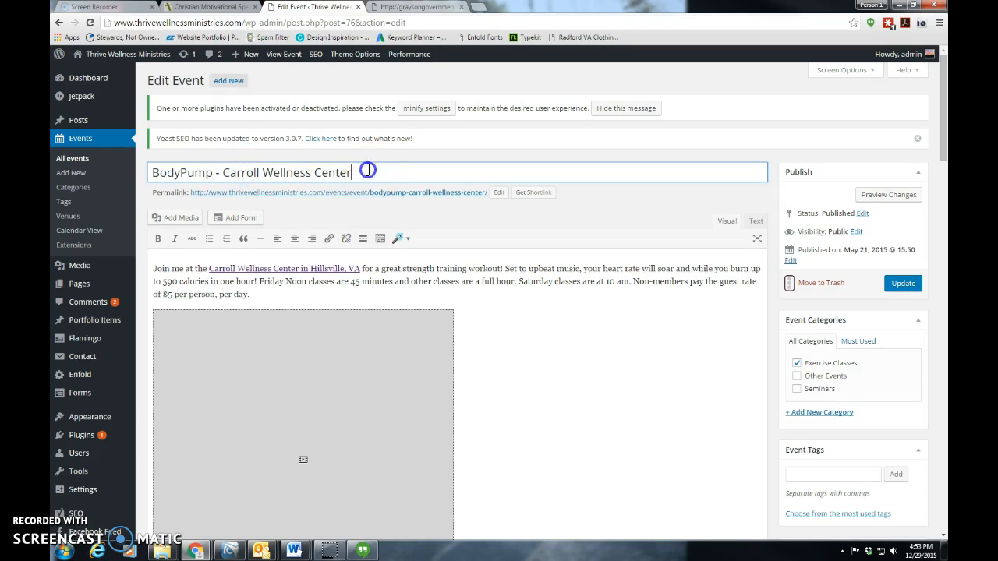
left_click_drag(367, 169, 179, 174)
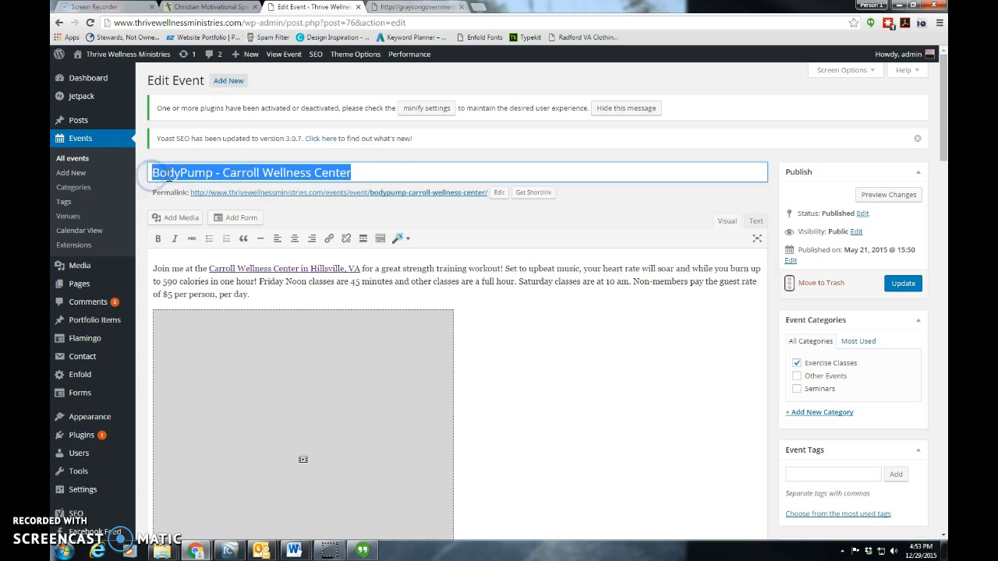
left_click(375, 172)
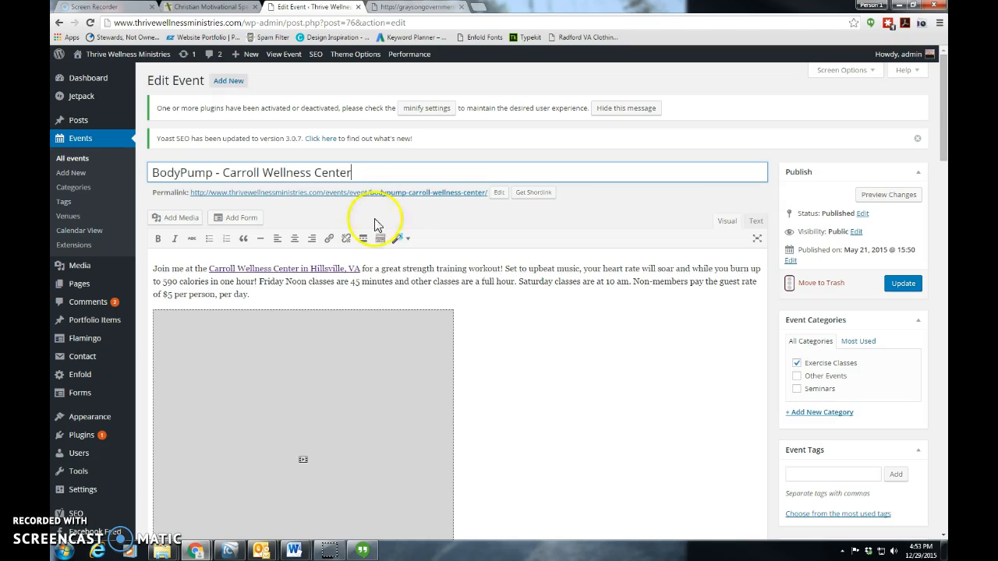
left_click(477, 290)
scroll(480, 295, "down", 1)
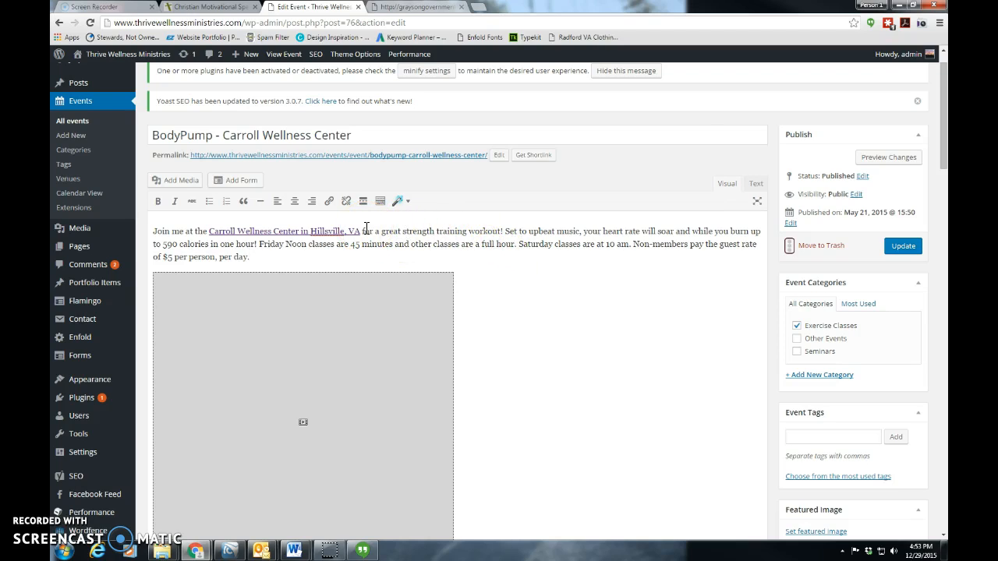
left_click(321, 233)
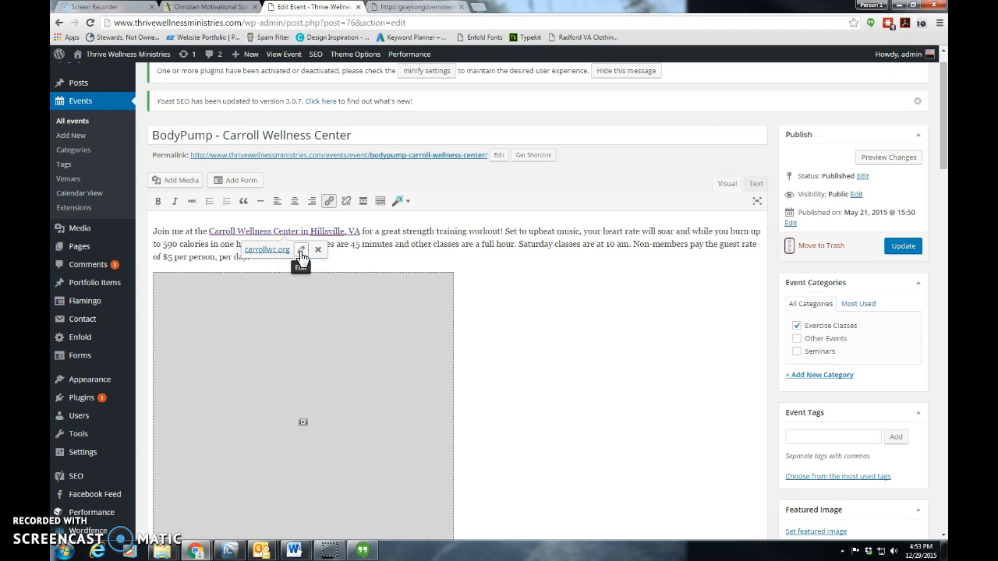
left_click(486, 262)
scroll(452, 312, "down", 2)
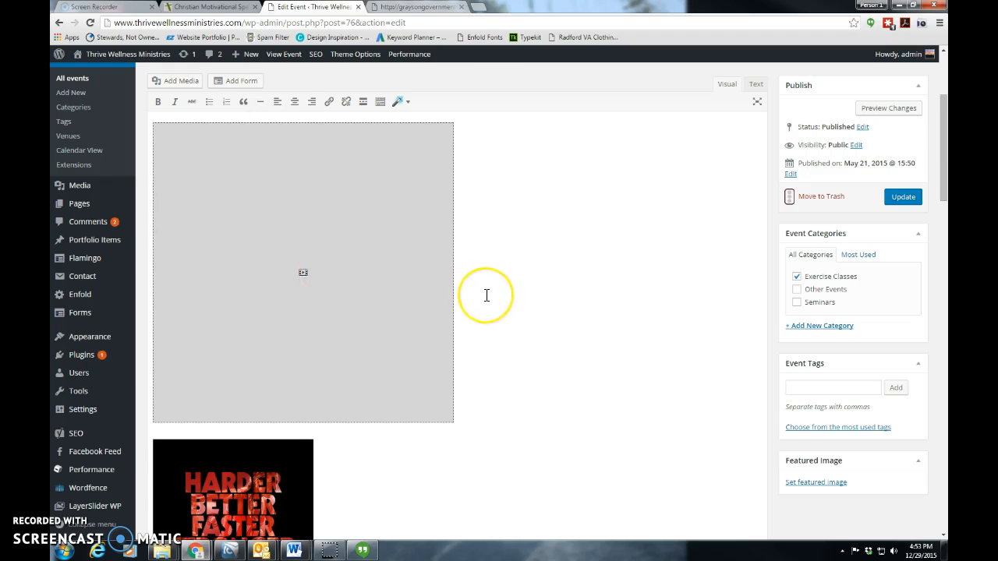
scroll(352, 463, "down", 1)
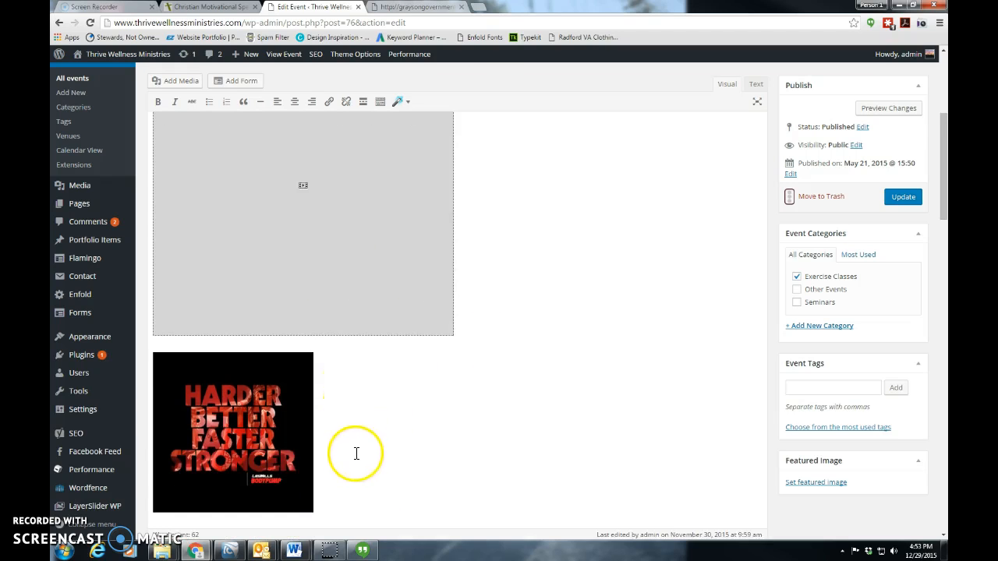
scroll(502, 392, "up", 3)
scroll(502, 392, "up", 2)
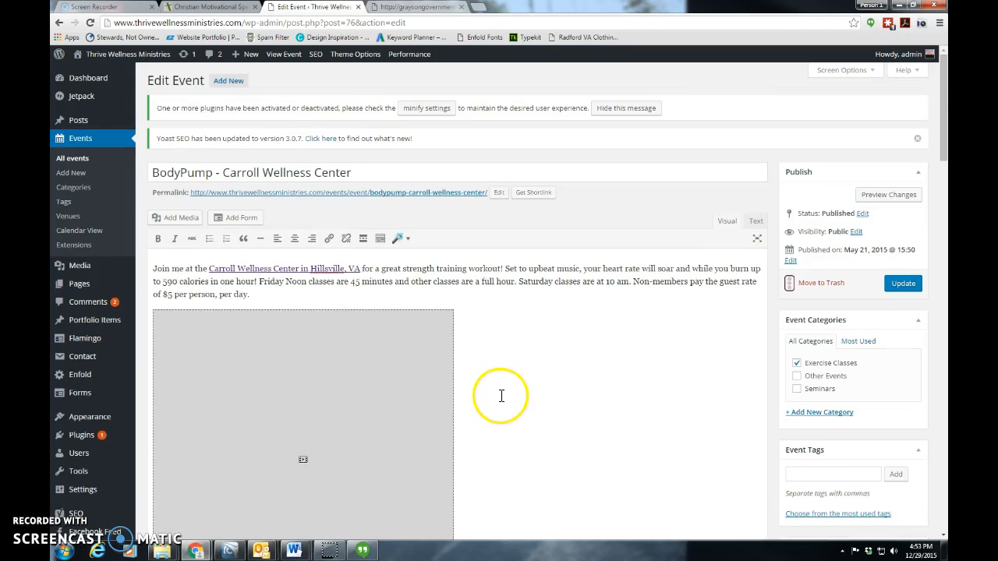
Change the Friday Noon class length in the event description to 30 minutes
left_click(351, 283)
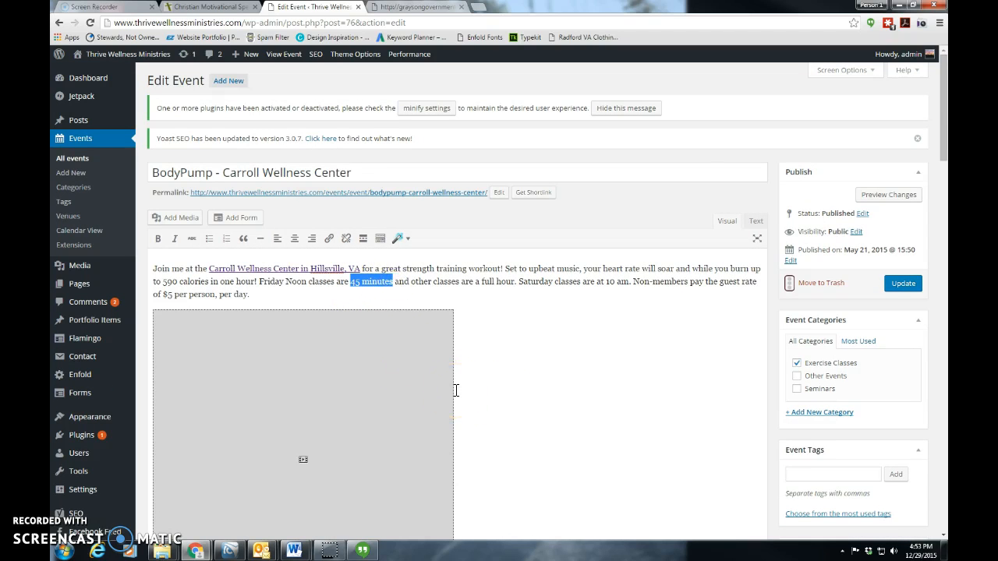
left_click(360, 284)
key("BackSpace")
key("BackSpace")
type("30")
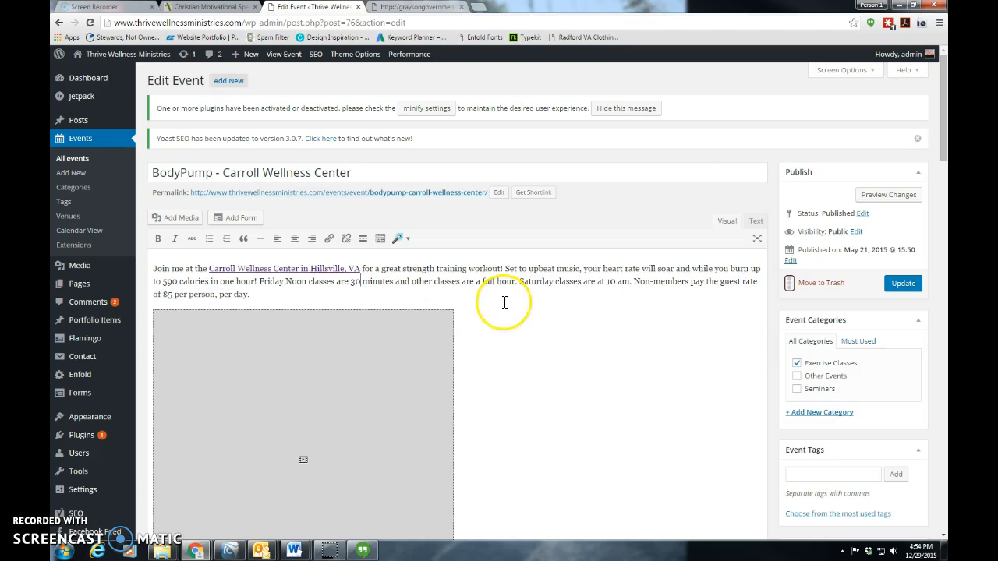
Set the Friday Noon class length in the event description back to 45 minutes
key("BackSpace")
key("BackSpace")
type("45")
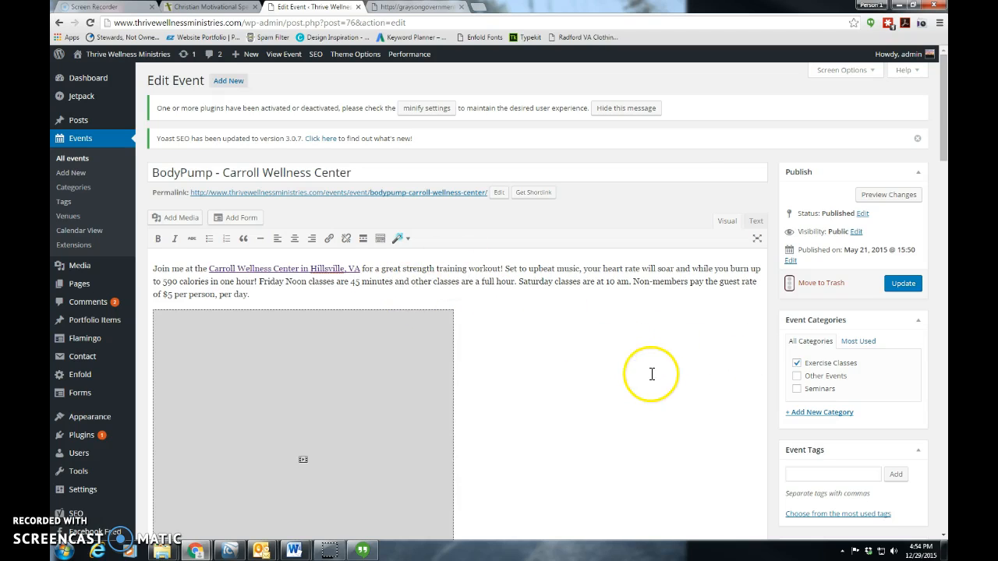
Try assigning the event to Other Events, and restore Exercise Classes as its only category
scroll(655, 371, "down", 1)
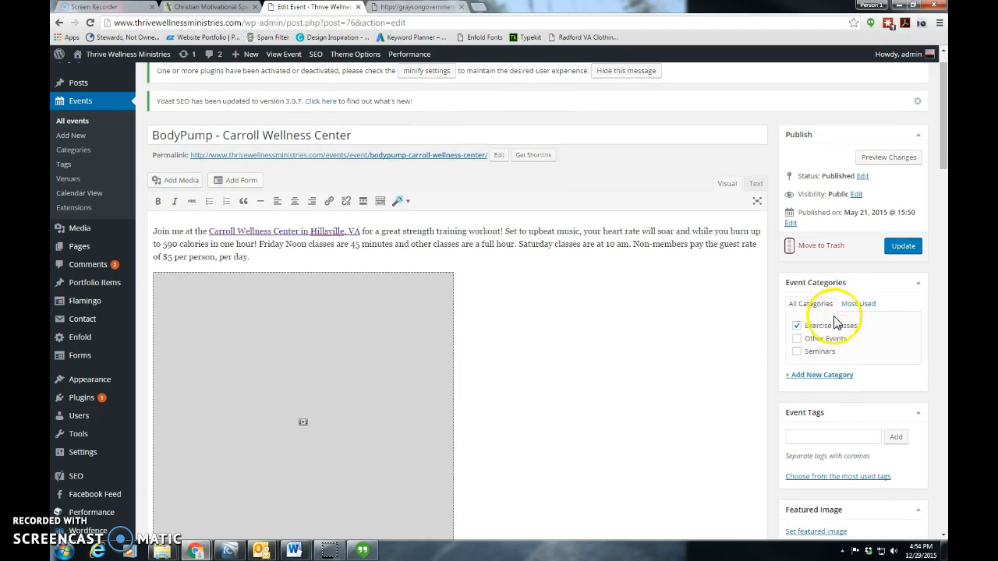
left_click(796, 339)
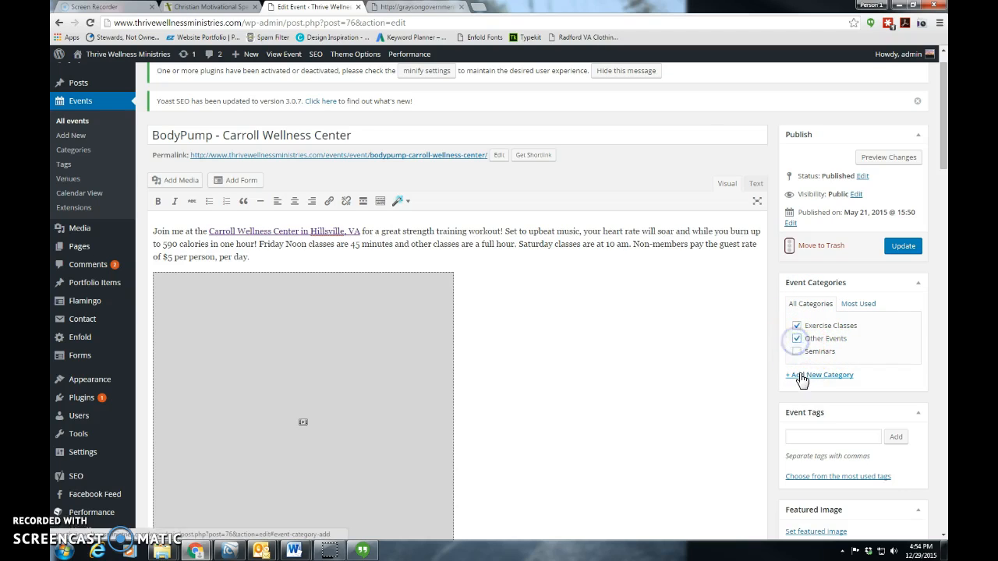
left_click(797, 326)
left_click(796, 326)
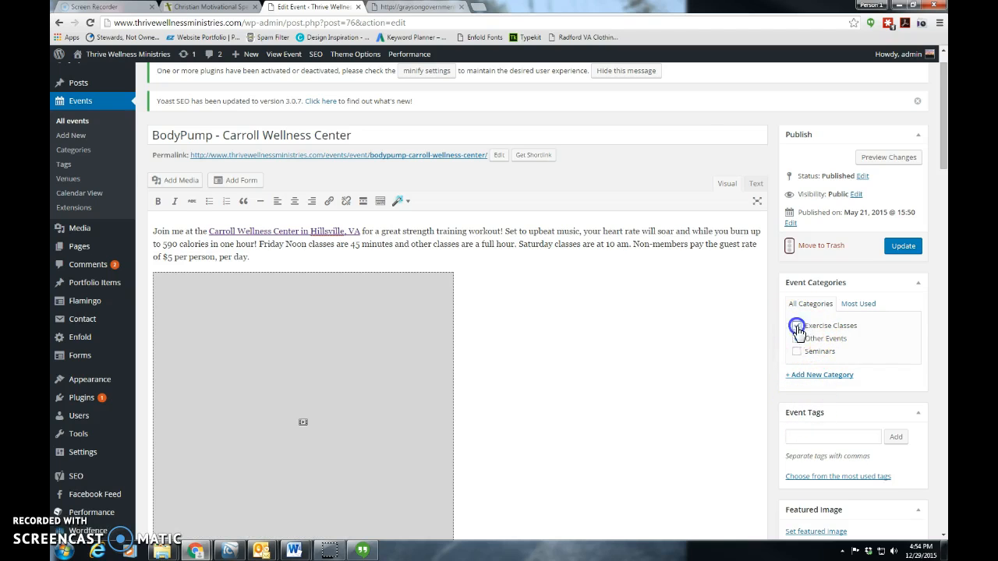
left_click(797, 339)
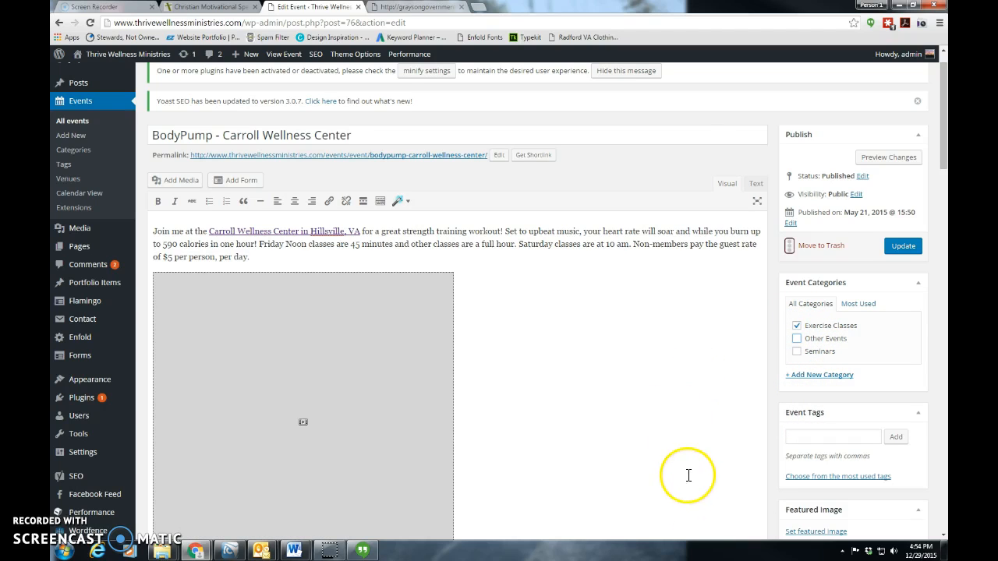
Look through the featured image chooser's media library and file upload option, and close it without setting an image
scroll(686, 474, "down", 1)
scroll(685, 474, "down", 1)
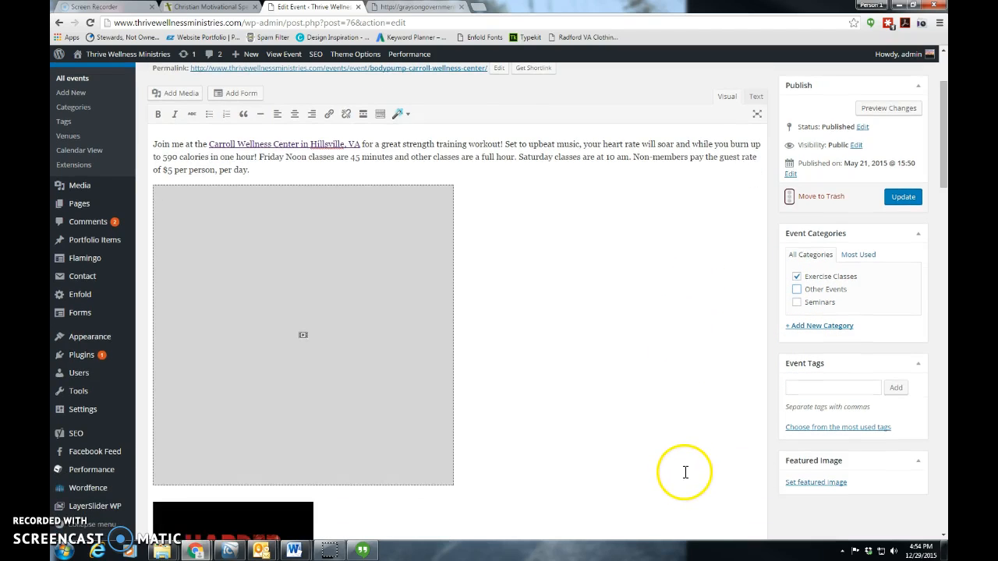
left_click(843, 330)
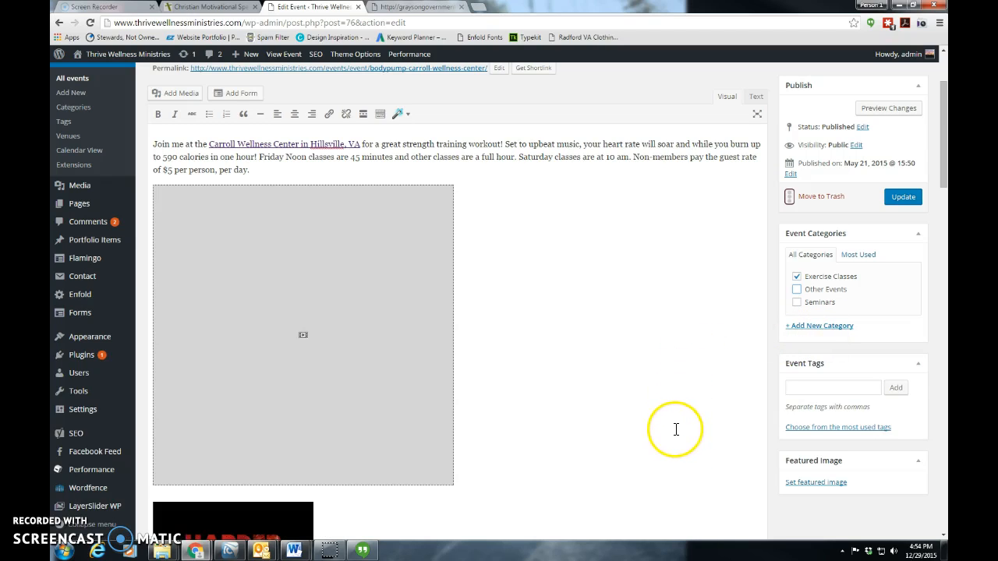
scroll(630, 425, "down", 1)
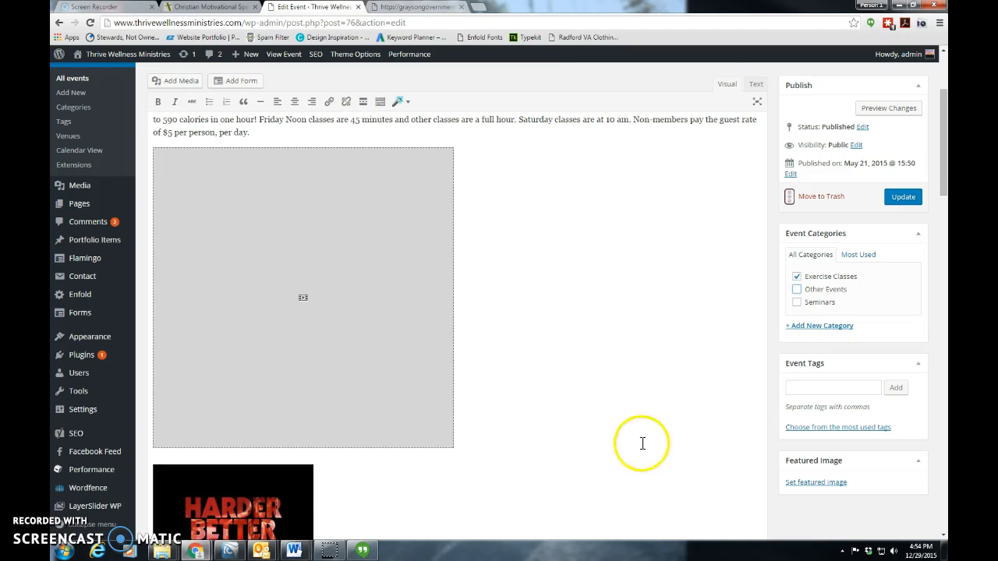
left_click(813, 488)
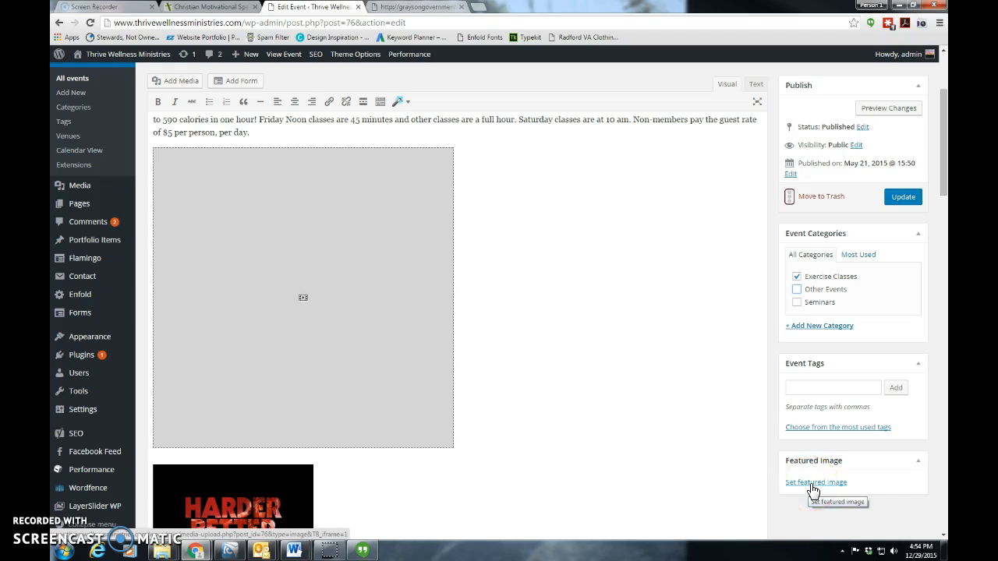
left_click(811, 485)
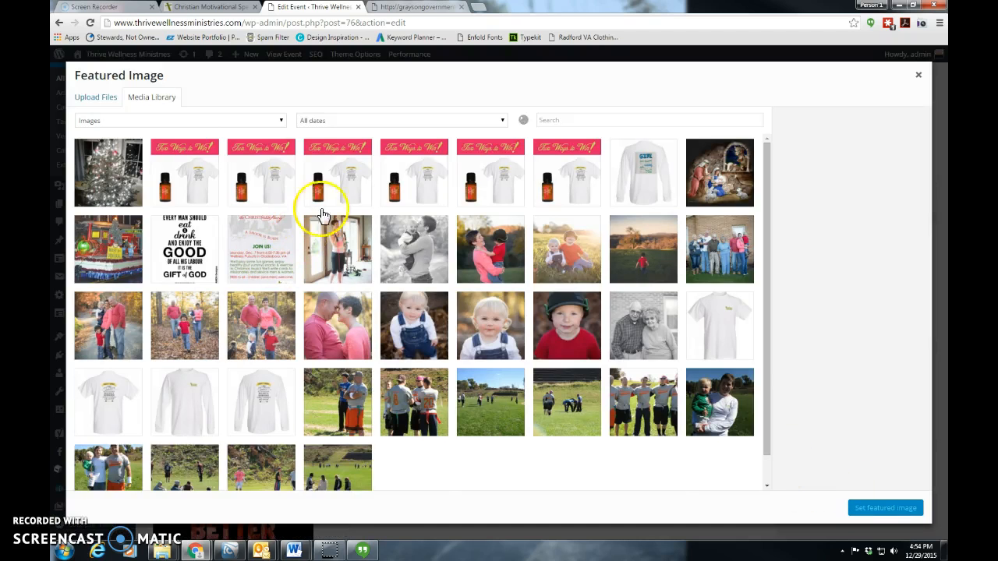
left_click(87, 95)
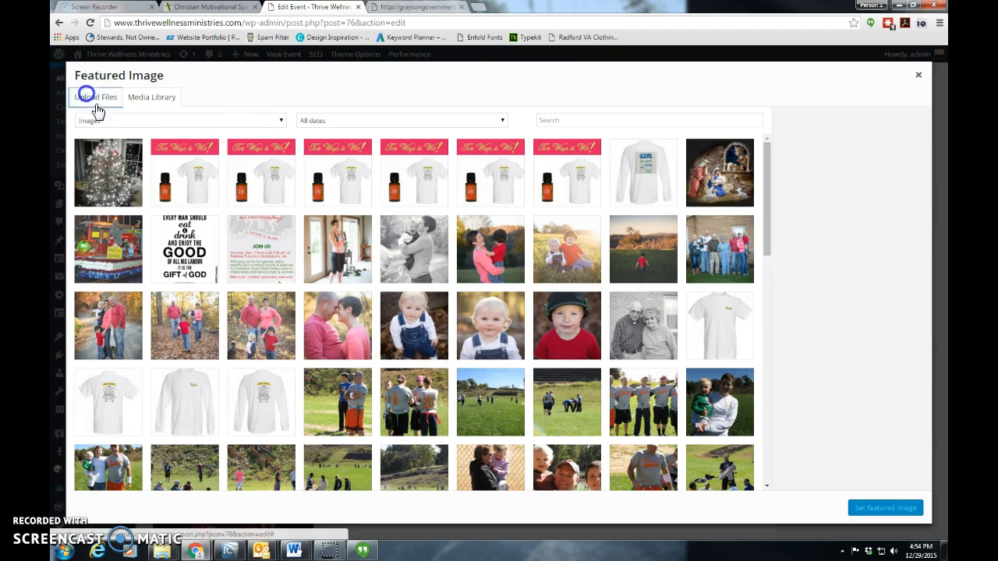
left_click(918, 75)
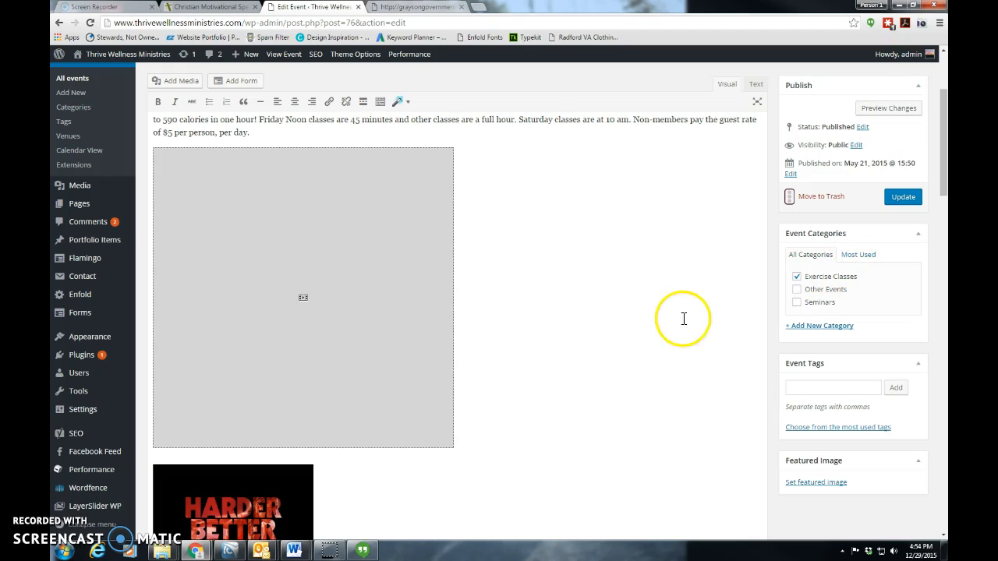
Try the All day option in the event details and switch it off again
left_click_drag(941, 182, 940, 261)
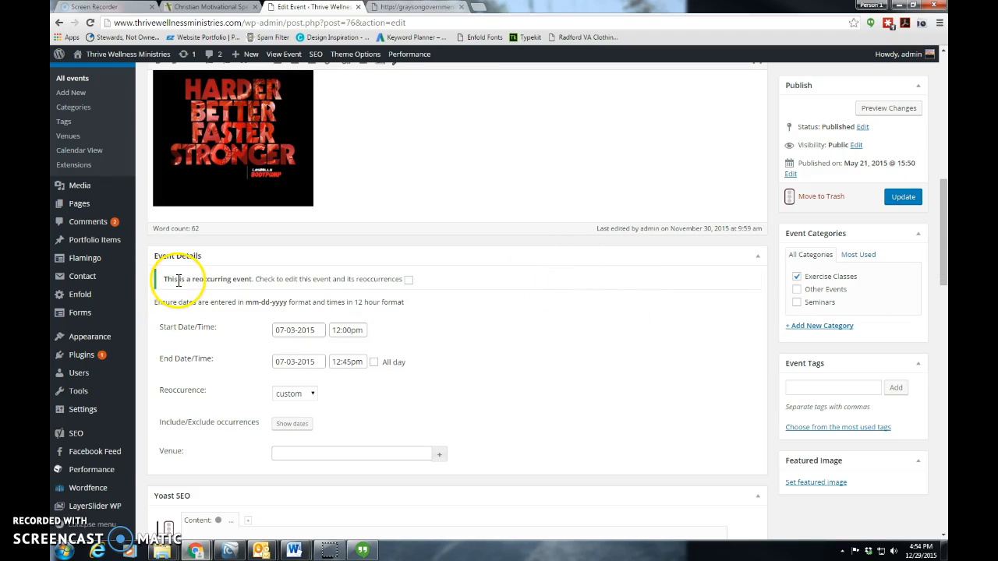
left_click(300, 330)
left_click(389, 325)
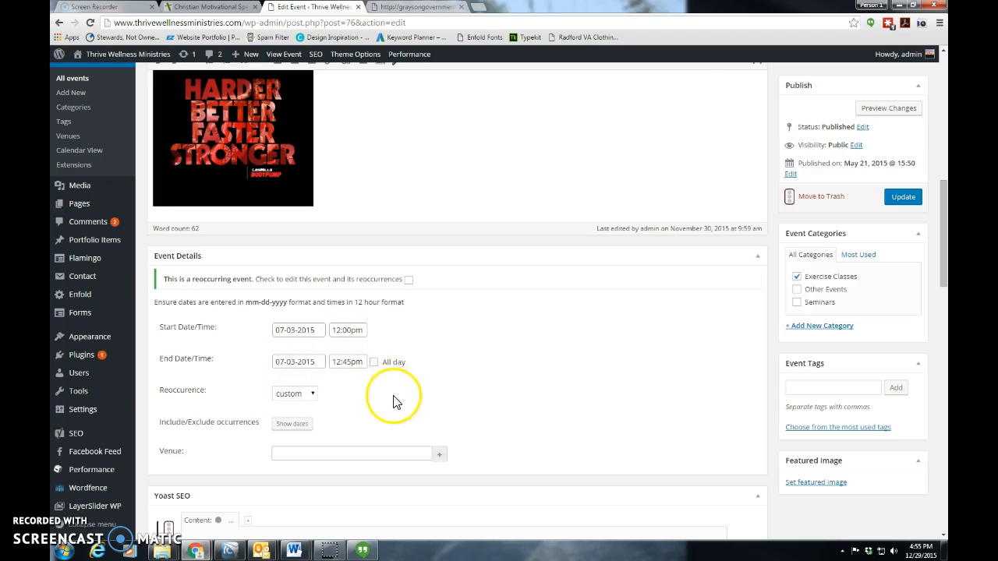
left_click(373, 364)
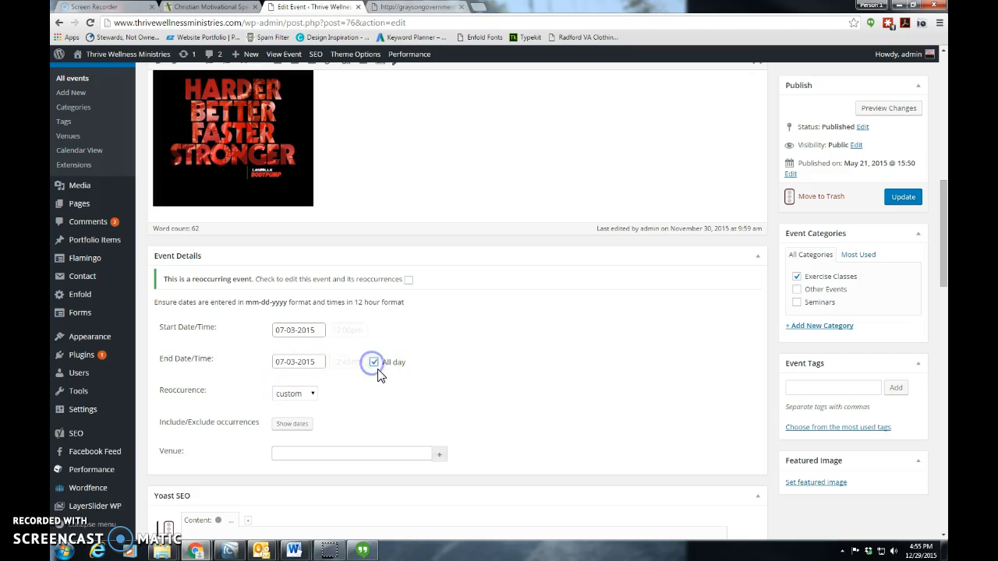
left_click(374, 363)
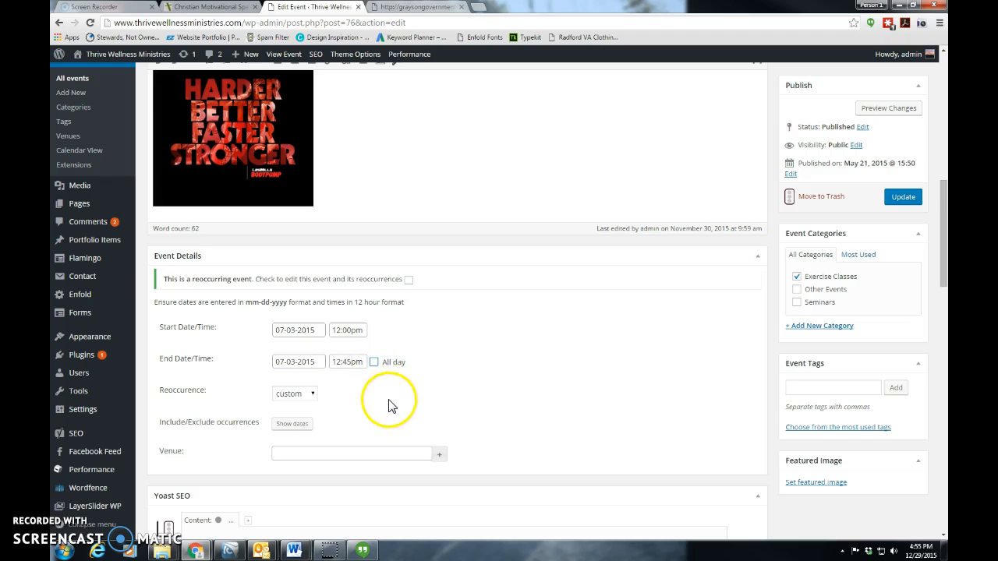
Keep the event's reoccurrence on custom and display the calendar for including or excluding occurrence dates
scroll(389, 406, "down", 1)
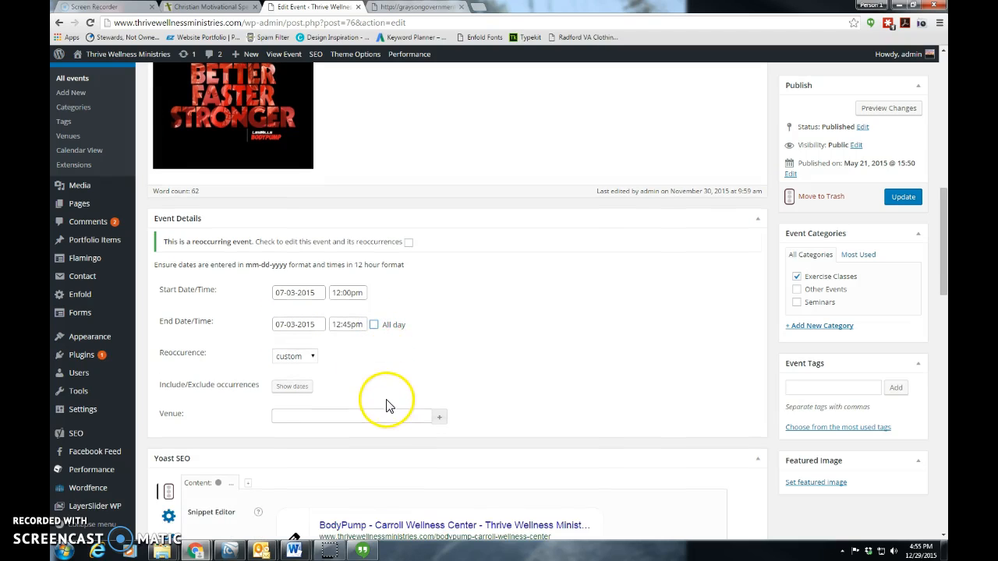
left_click(301, 360)
left_click(345, 360)
left_click(304, 393)
scroll(441, 382, "down", 1)
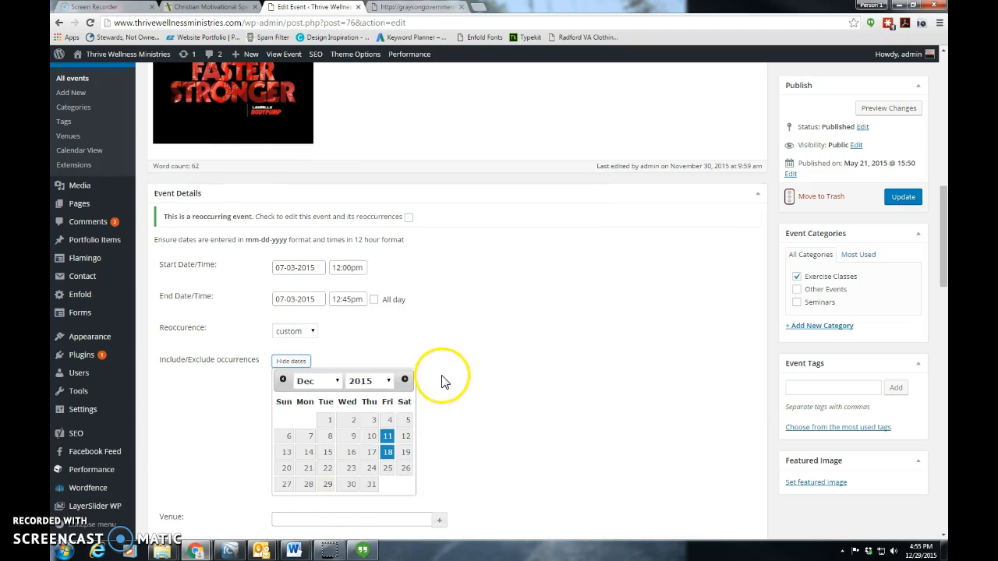
Try excluding December 18 and including December 25, 2015 in the event's custom occurrences
left_click(388, 455)
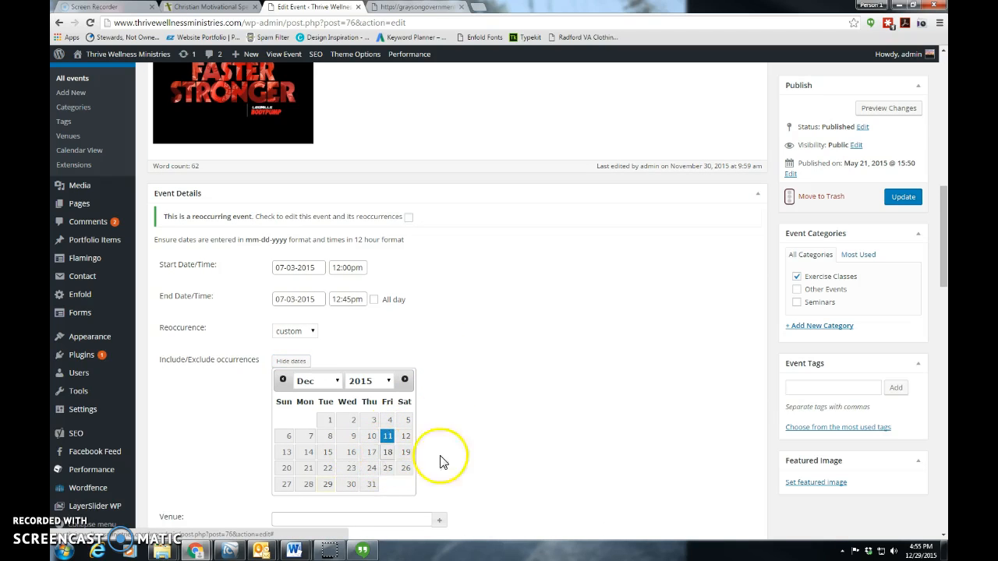
left_click(387, 468)
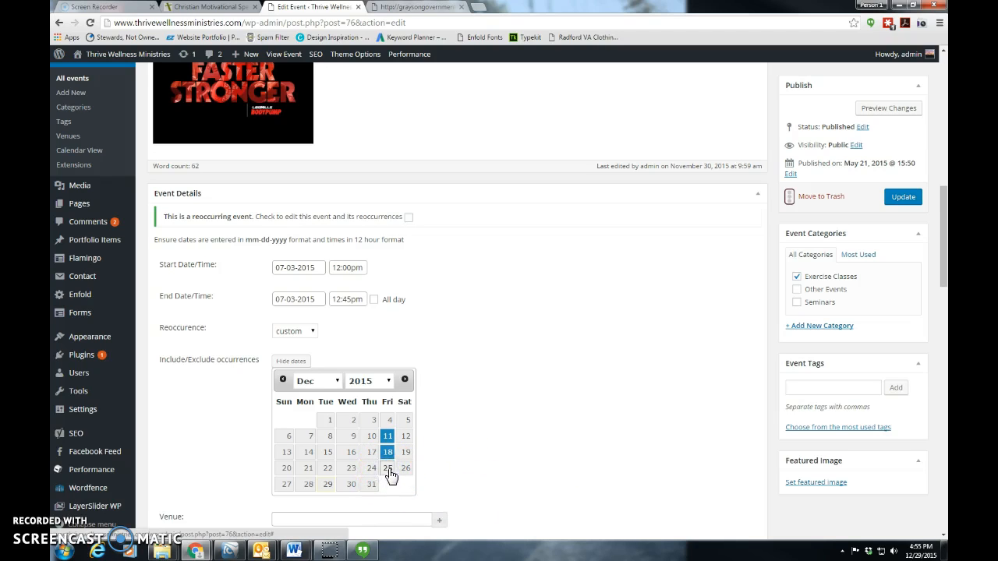
Toggle December 25, 2015 in the custom occurrences on and off again, hide the dates, and update the event
left_click(389, 470)
left_click(388, 470)
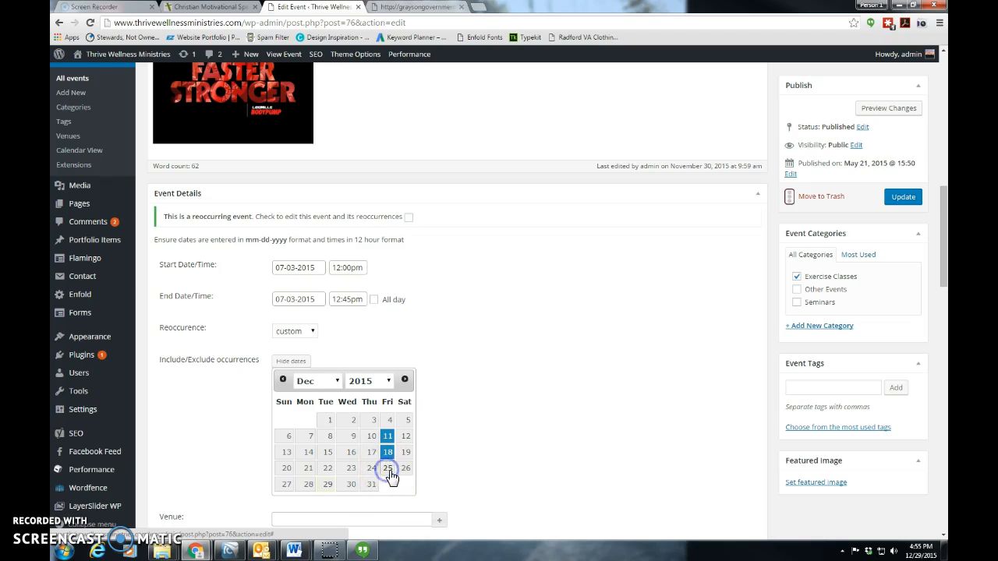
left_click(516, 401)
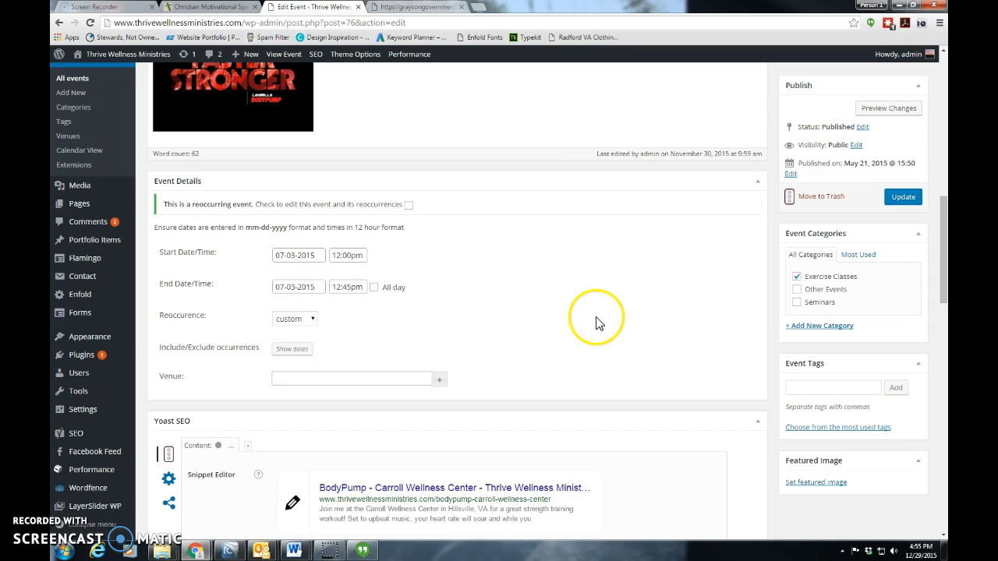
scroll(608, 312, "up", 1)
left_click(902, 196)
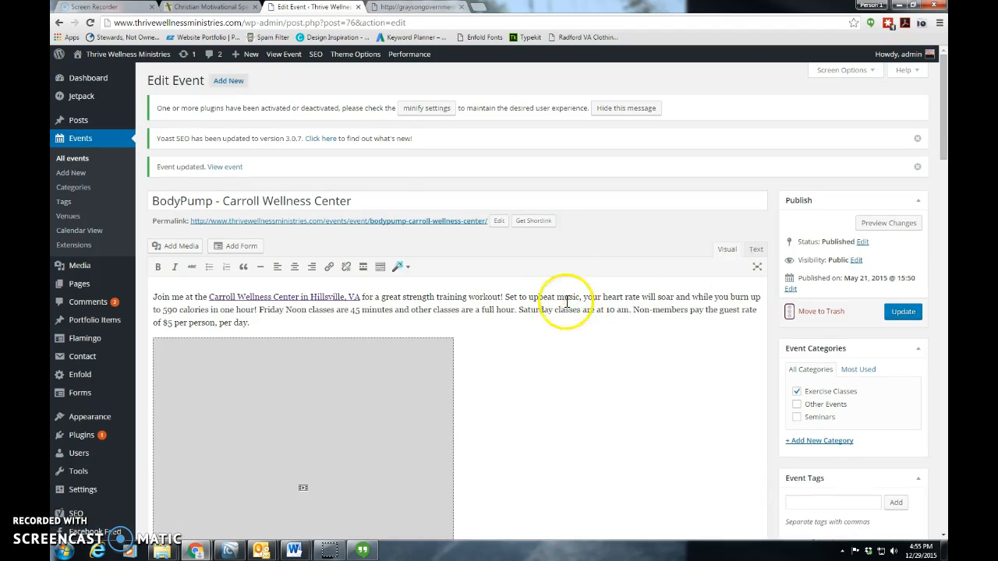
Add a new event titled "New Year's Day" with the correctly spelled description "Add some text about New Year's Day festivities."
mouse_move(236, 61)
left_click(228, 81)
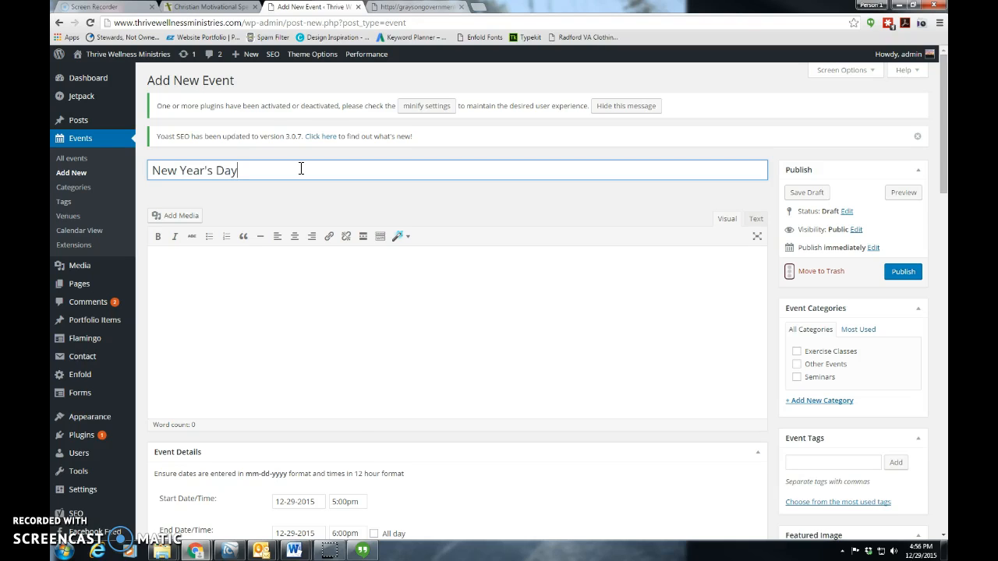
left_click(364, 297)
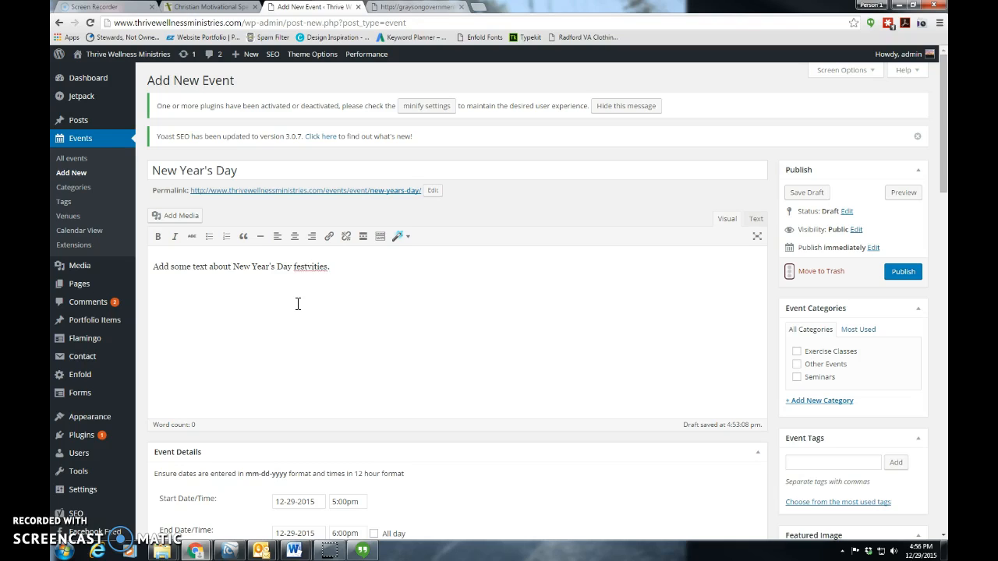
right_click(326, 271)
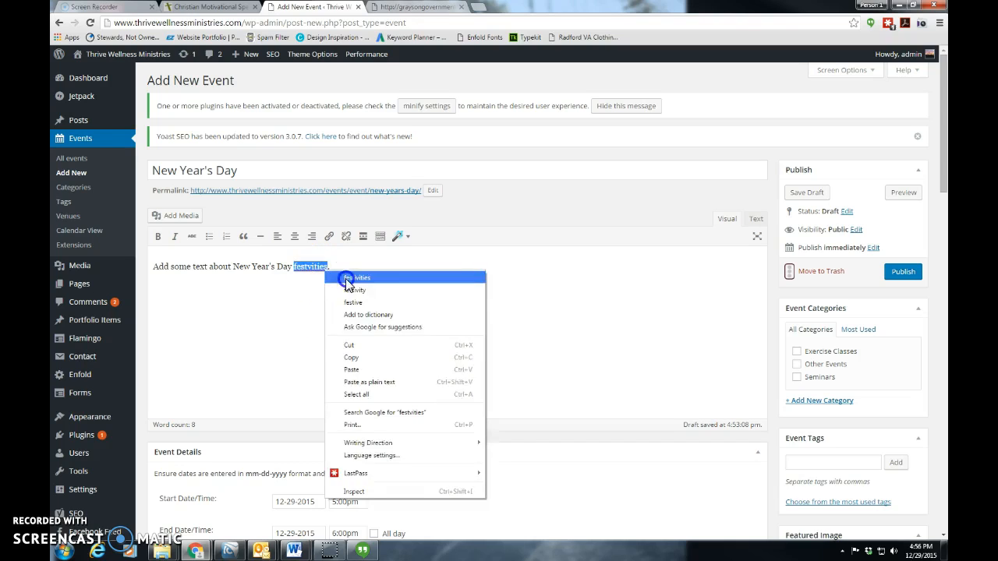
left_click(345, 276)
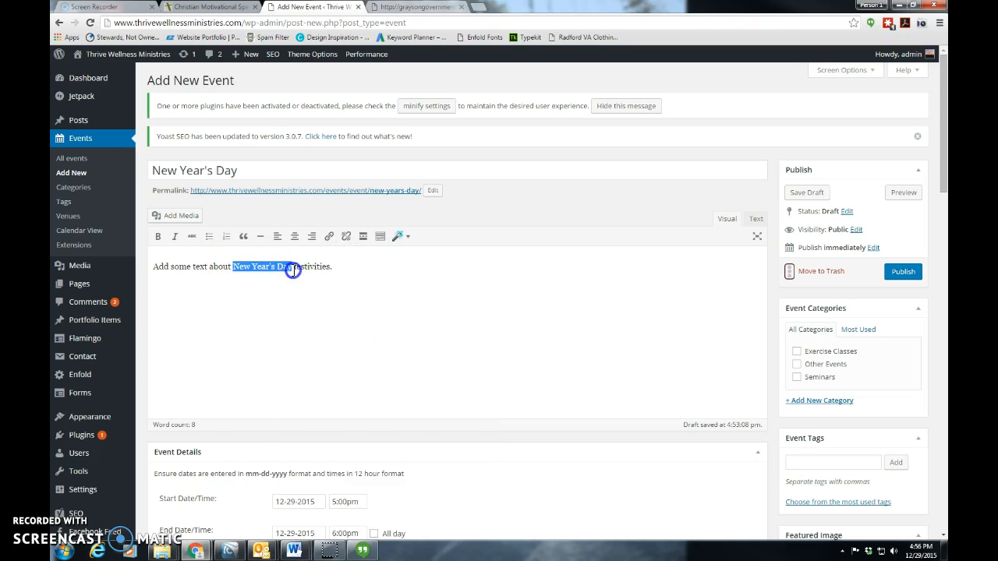
left_click_drag(276, 273, 293, 269)
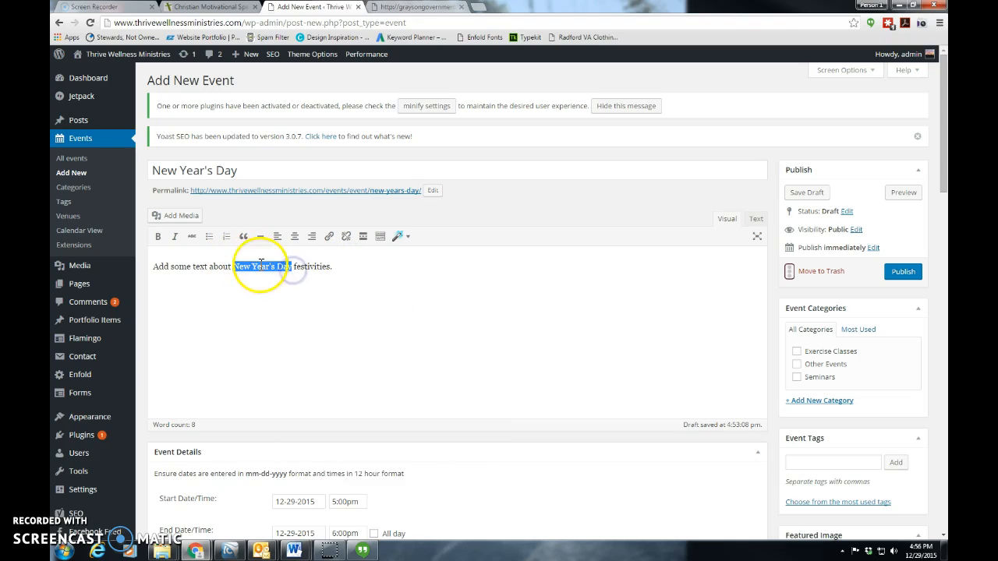
left_click(328, 238)
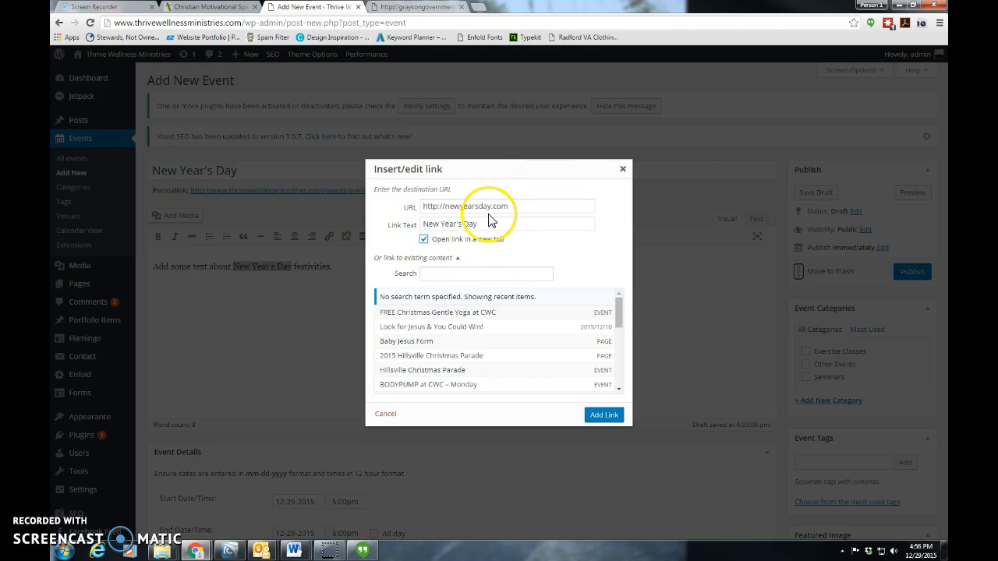
left_click_drag(517, 205, 419, 207)
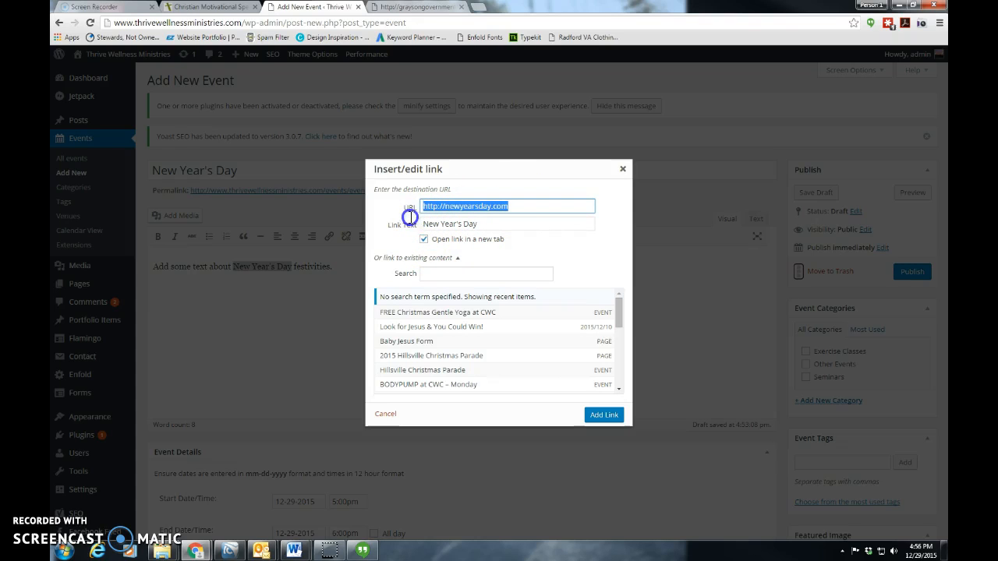
key("BackSpace")
left_click(424, 240)
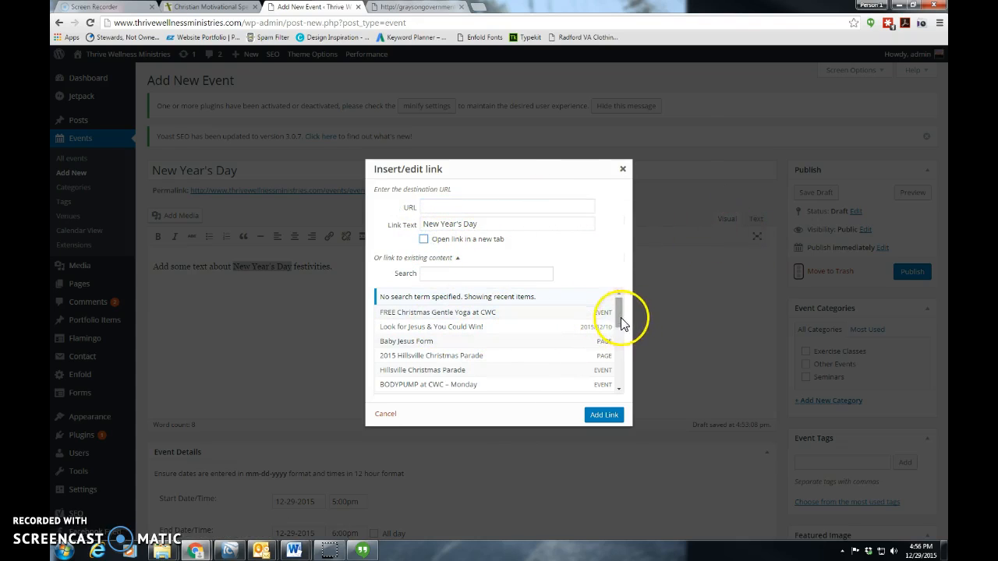
Search the site's existing content for "about" and link the selected "New Year's Day" text to the FAQs page
scroll(621, 321, "down", 1)
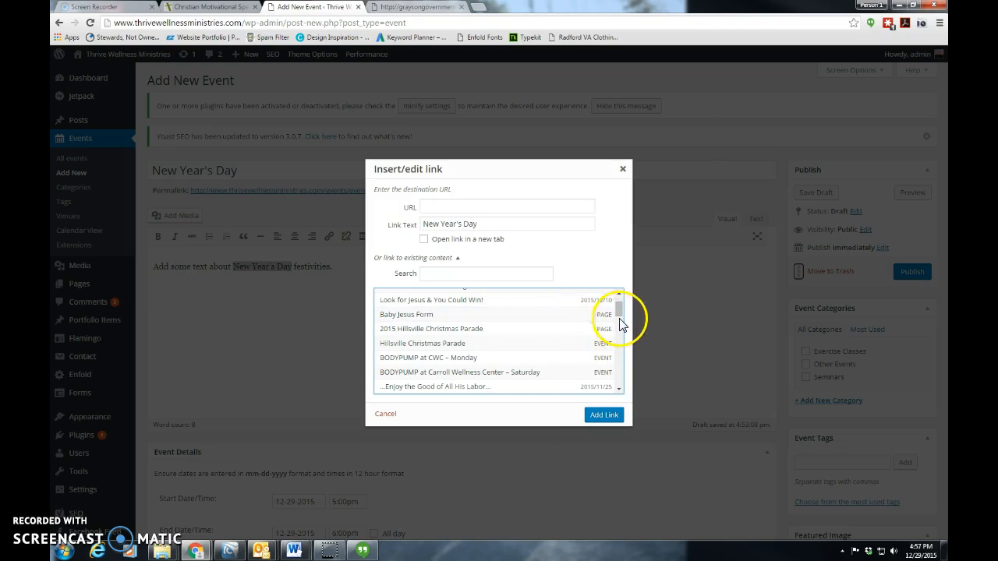
left_click_drag(620, 315, 615, 383)
left_click(478, 273)
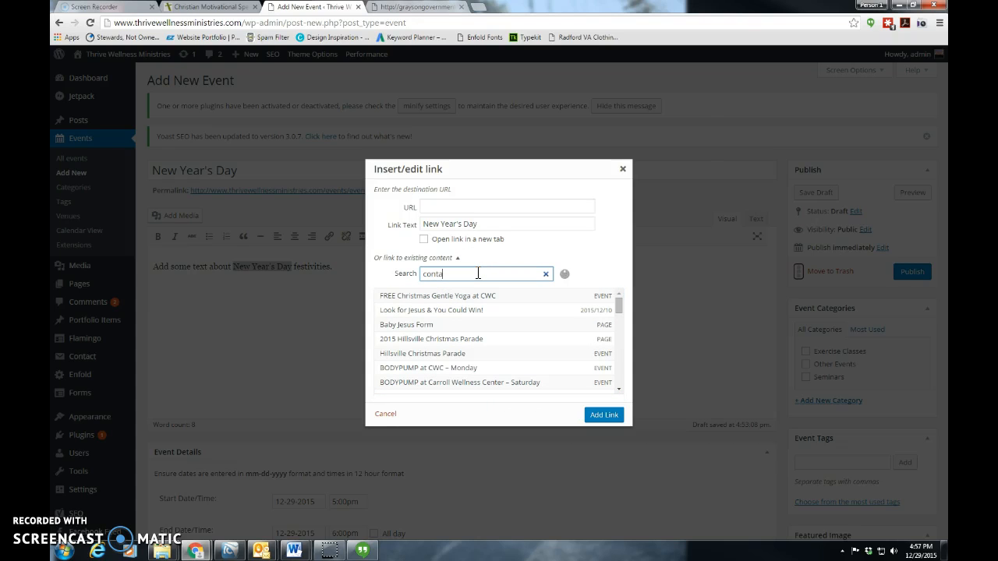
key("BackSpace")
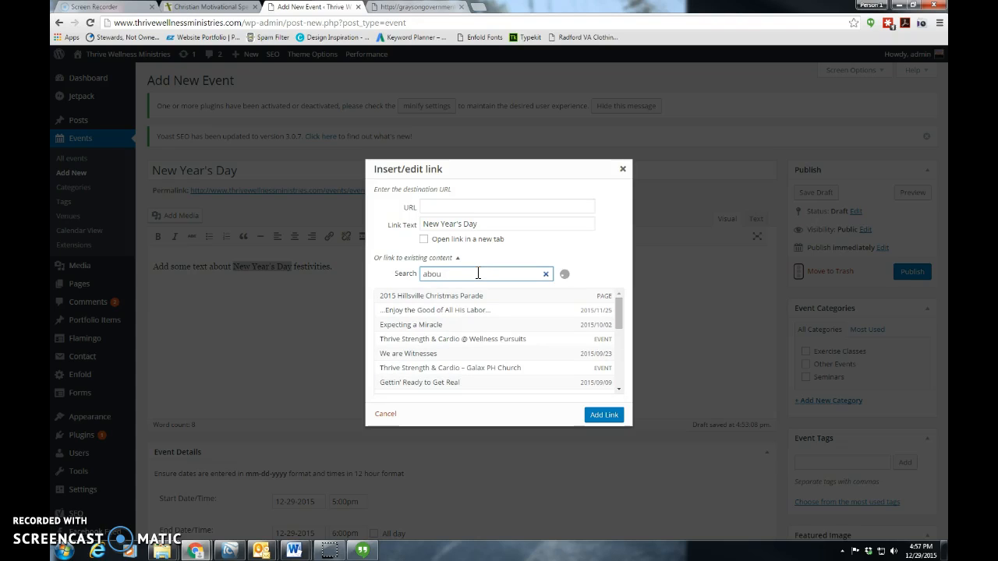
type("t")
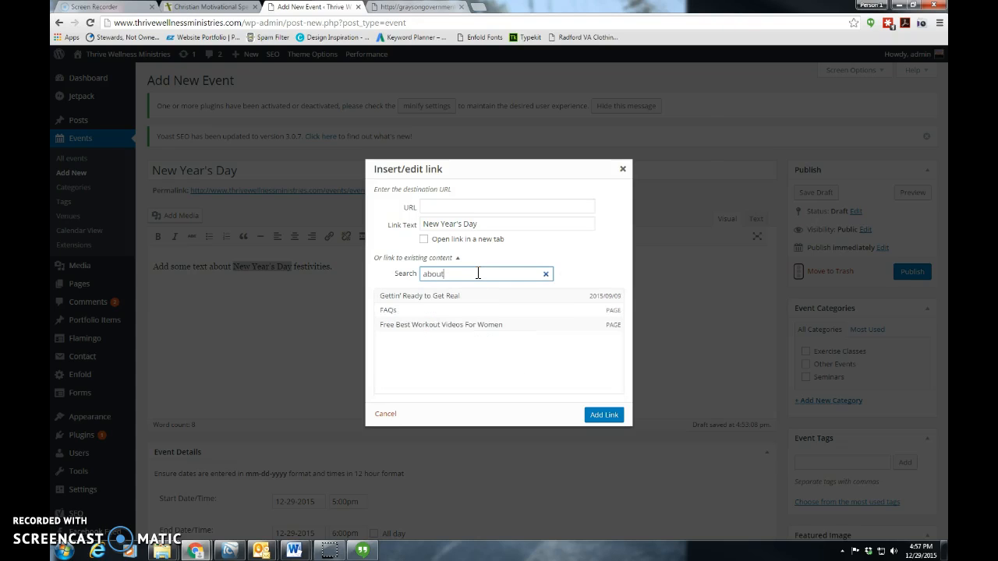
left_click(428, 315)
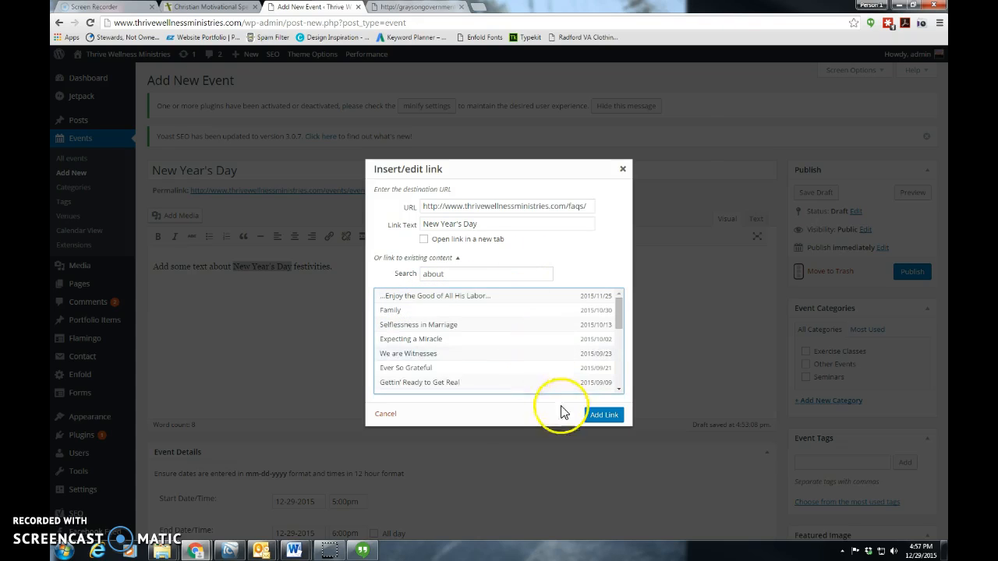
scroll(510, 348, "down", 1)
left_click(596, 415)
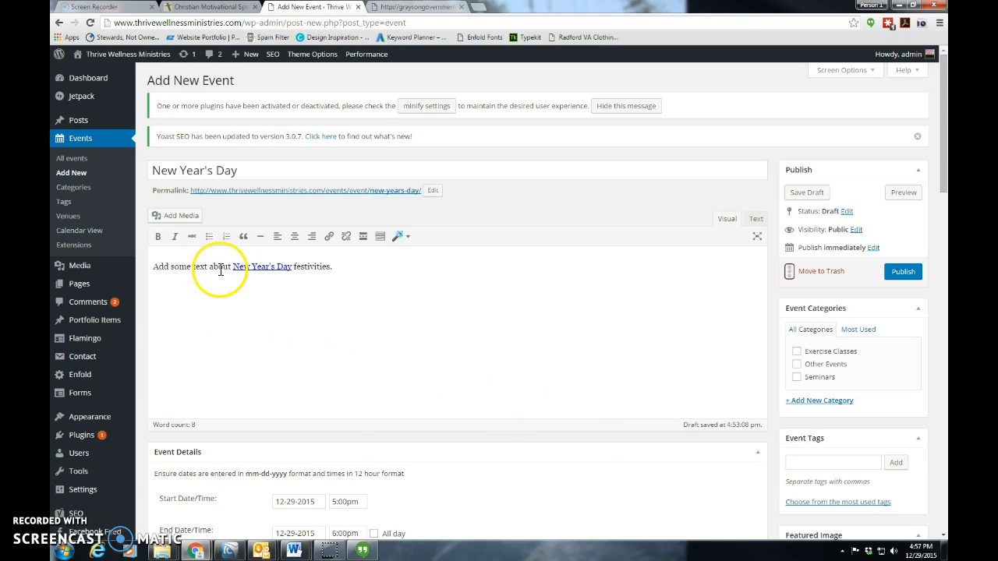
left_click(376, 268)
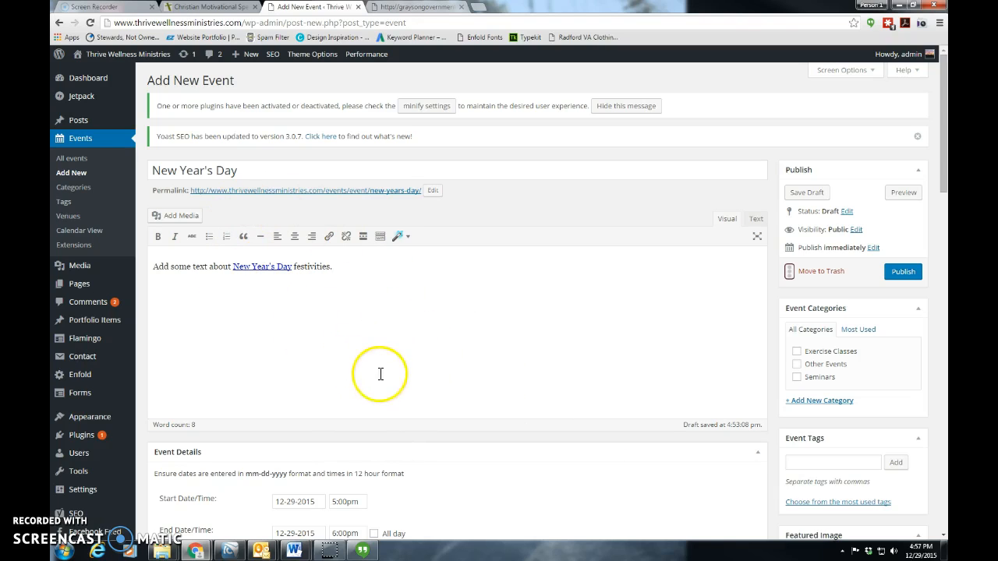
Browse the media library for an image to add to the event description and select IMG_8118.jpg
left_click(173, 222)
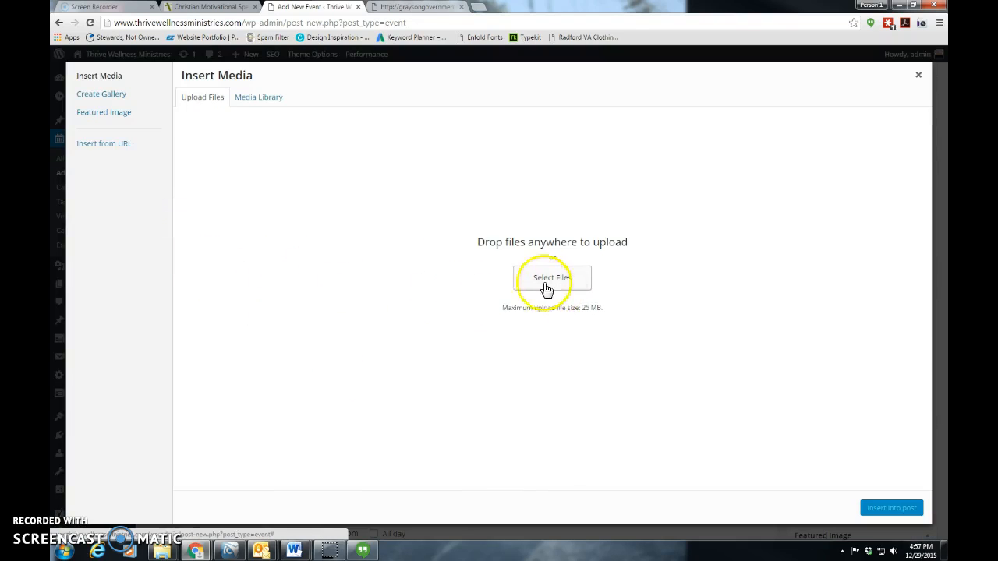
left_click(256, 101)
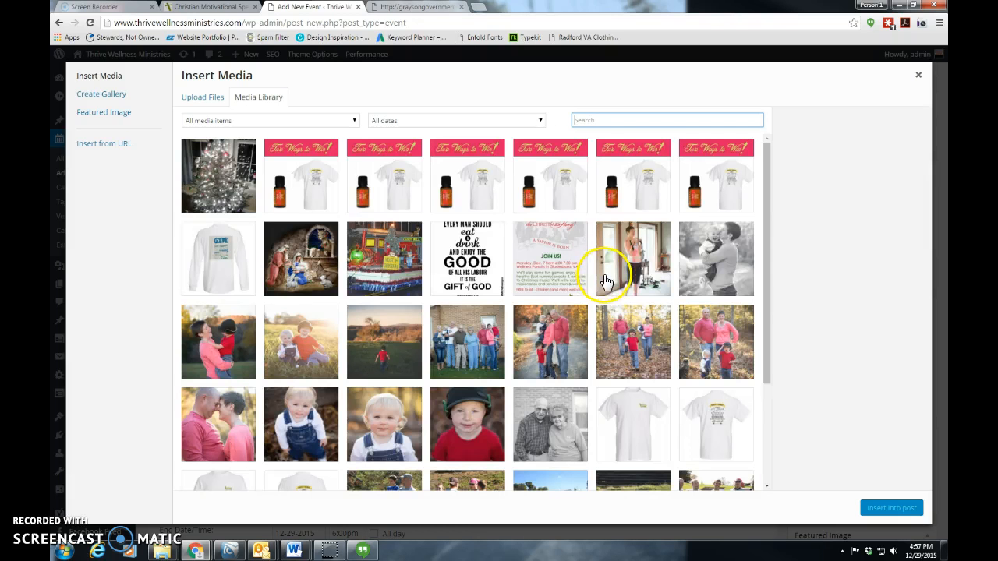
left_click_drag(769, 193, 780, 444)
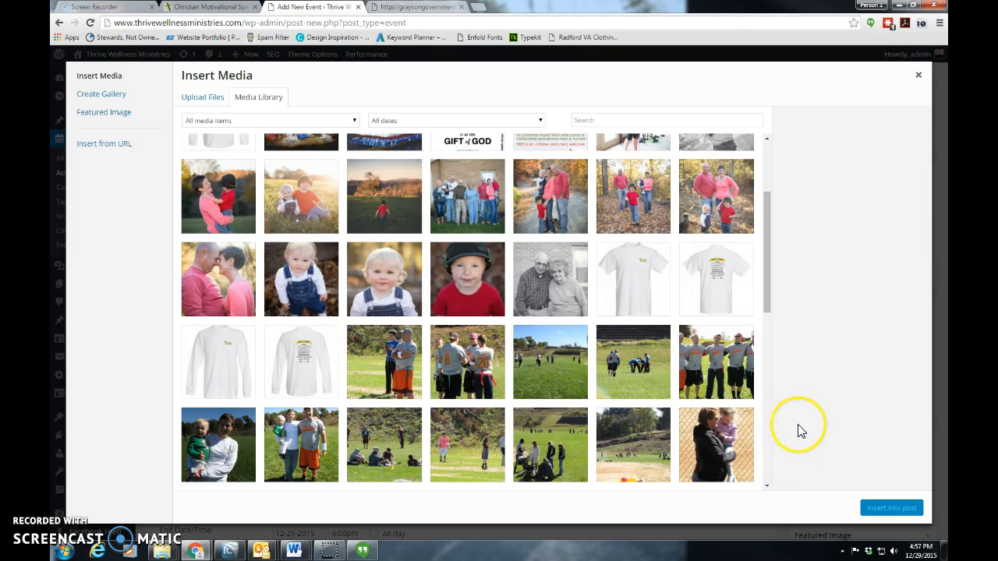
left_click_drag(767, 273, 778, 474)
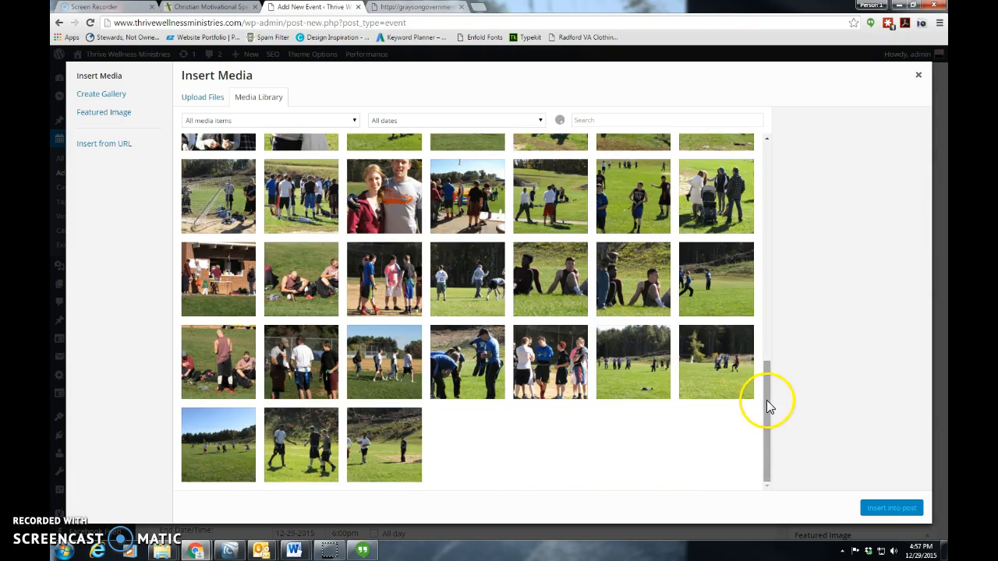
left_click(549, 360)
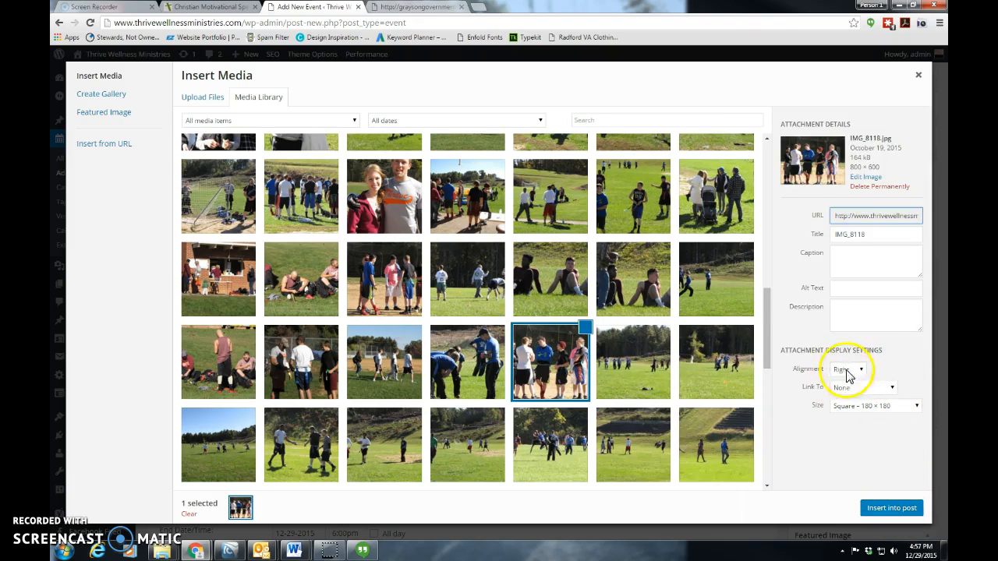
Set the selected image to Medium size, 300 × 225, with left alignment, and insert it into the event description
left_click(858, 405)
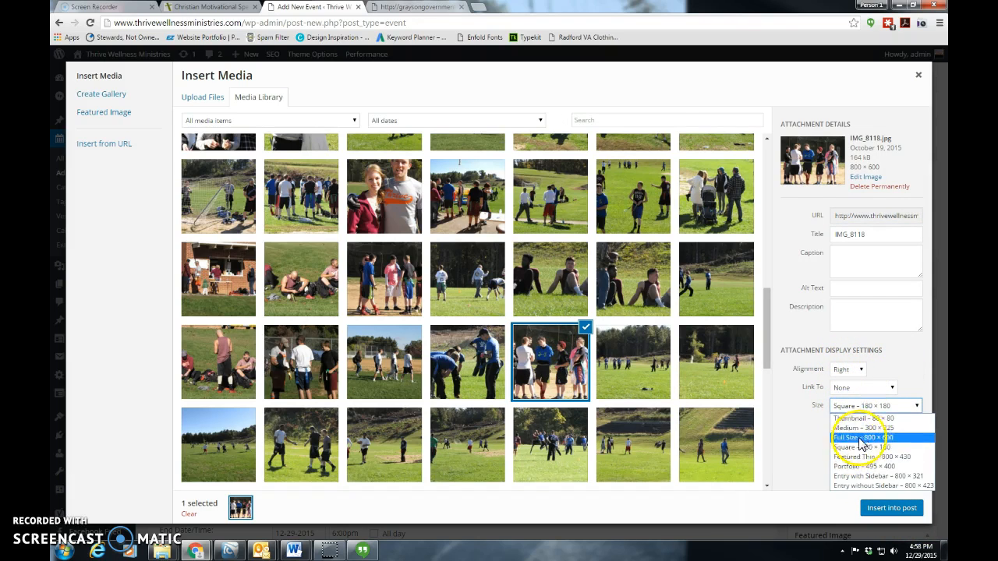
left_click(858, 428)
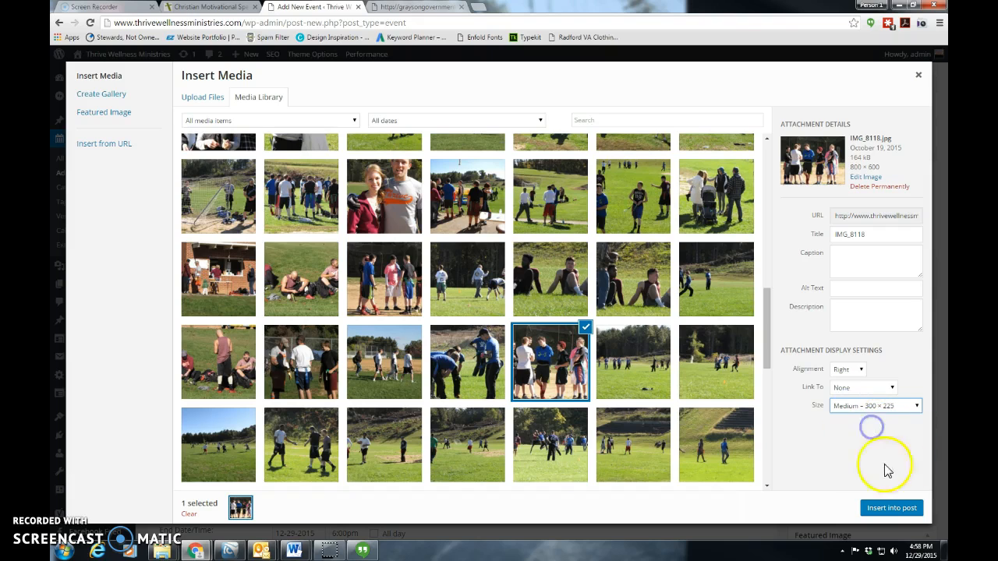
left_click(853, 369)
left_click(840, 382)
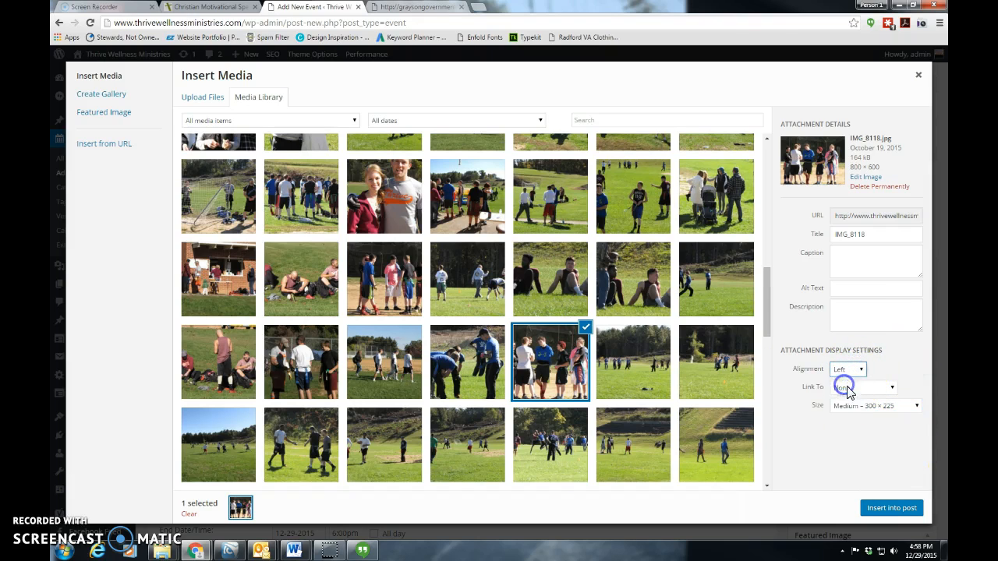
left_click(886, 510)
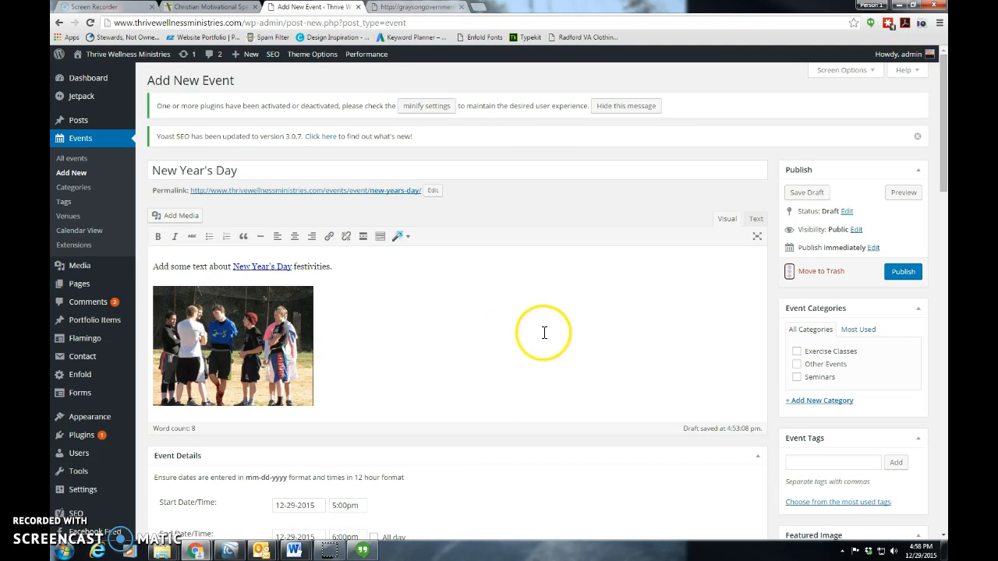
Assign the event to the Exercise Classes and Seminars categories
scroll(626, 350, "down", 1)
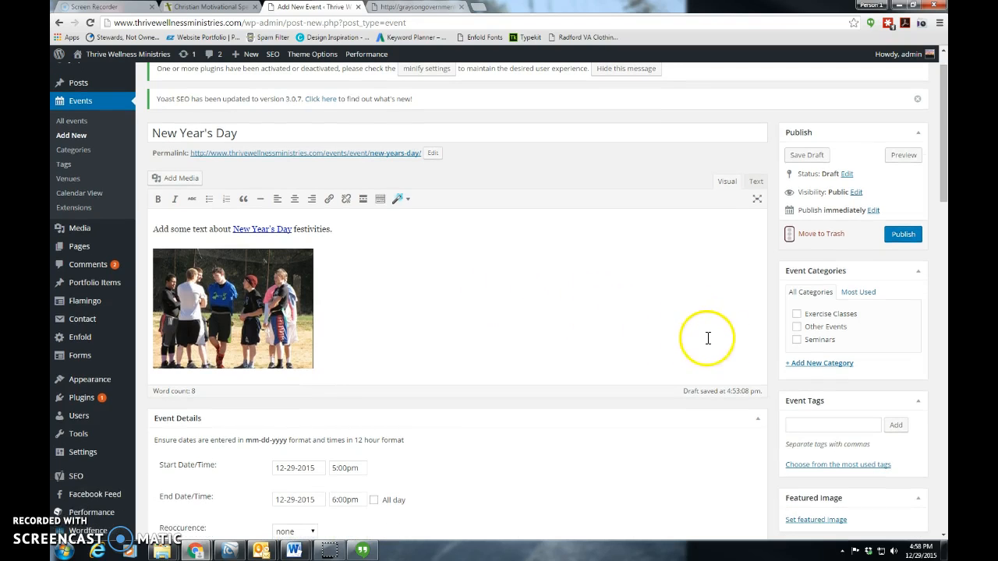
left_click(797, 314)
left_click(797, 339)
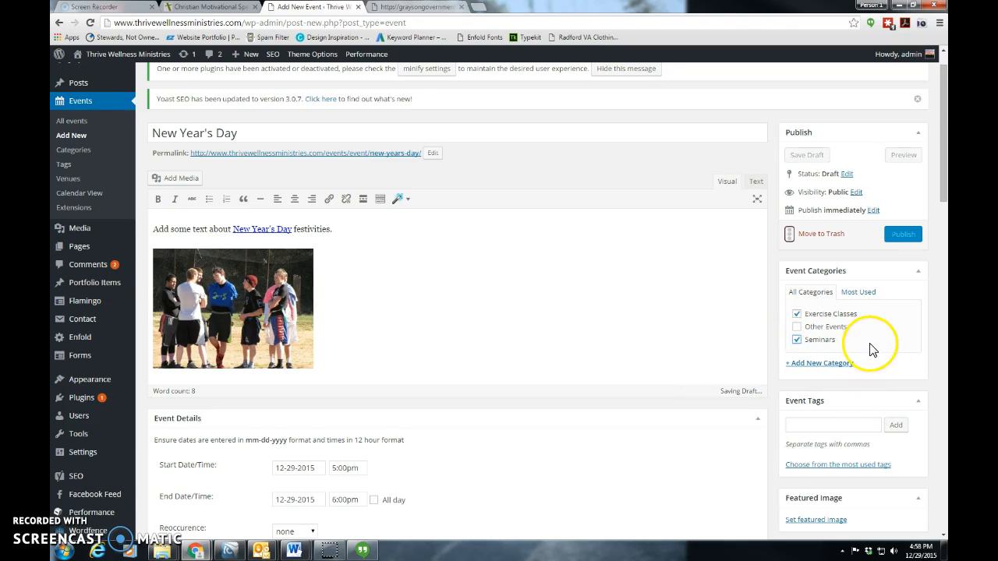
Set the event's start date to 12-31-2015 and its start time to 9:00am
scroll(891, 362, "down", 1)
scroll(891, 358, "down", 1)
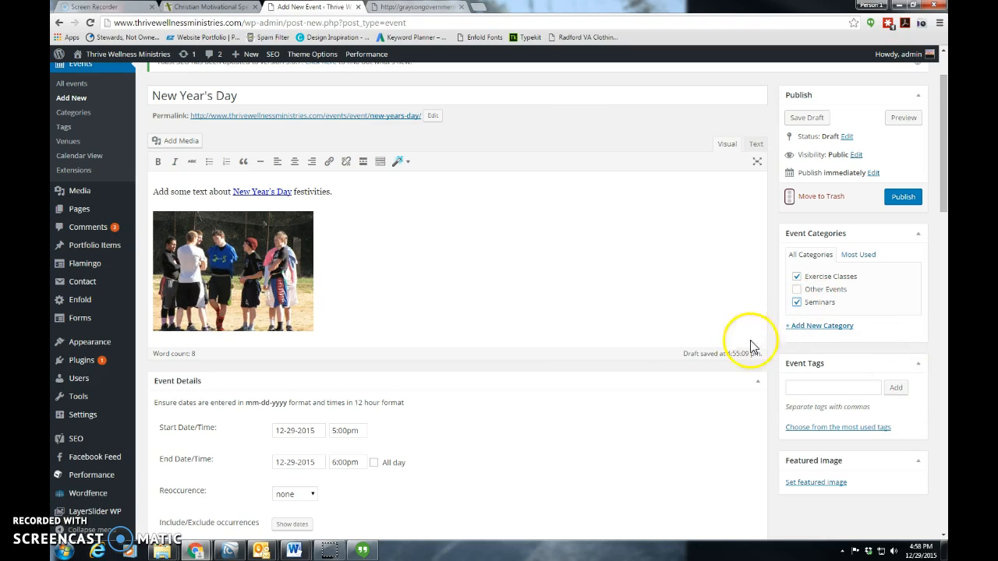
scroll(574, 444, "down", 2)
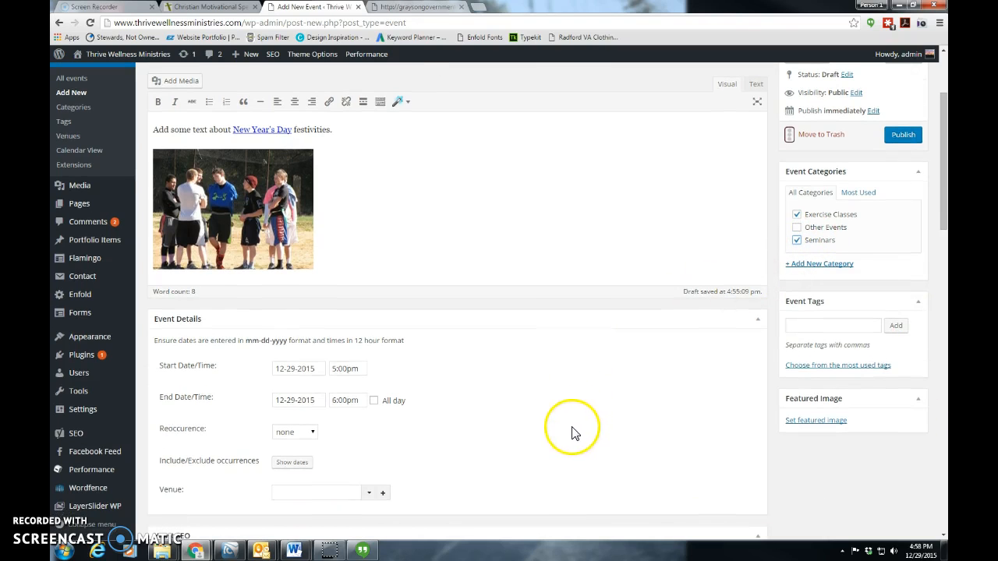
left_click(295, 368)
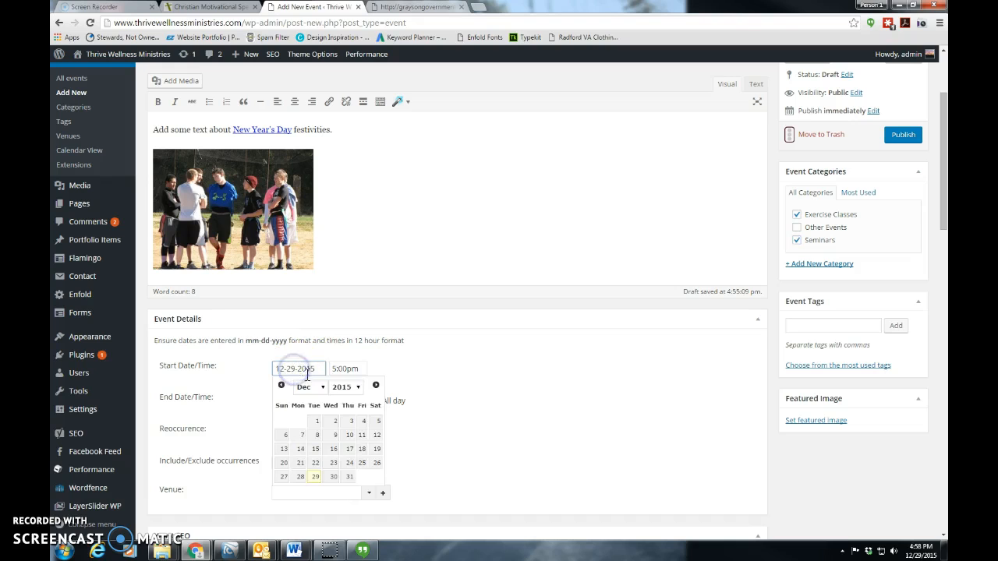
left_click(348, 476)
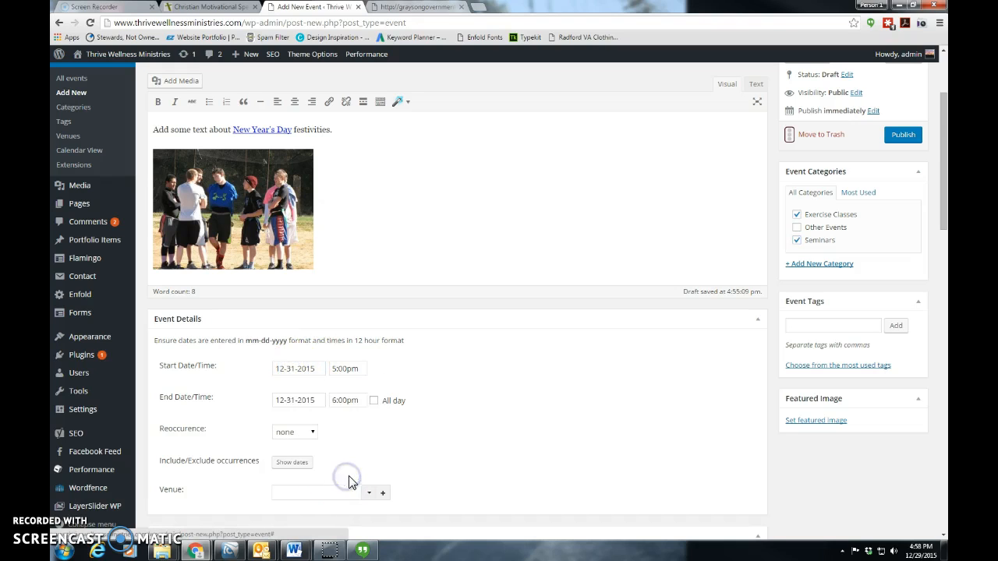
left_click(340, 368)
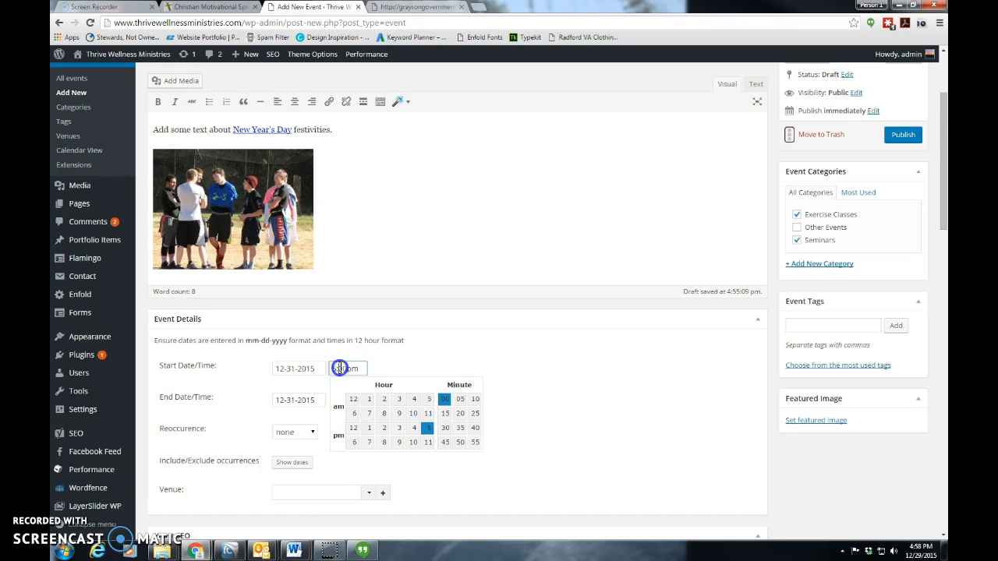
left_click(399, 413)
Complete the event's start time with minute 00 and set its end time to 6:30pm
left_click(444, 399)
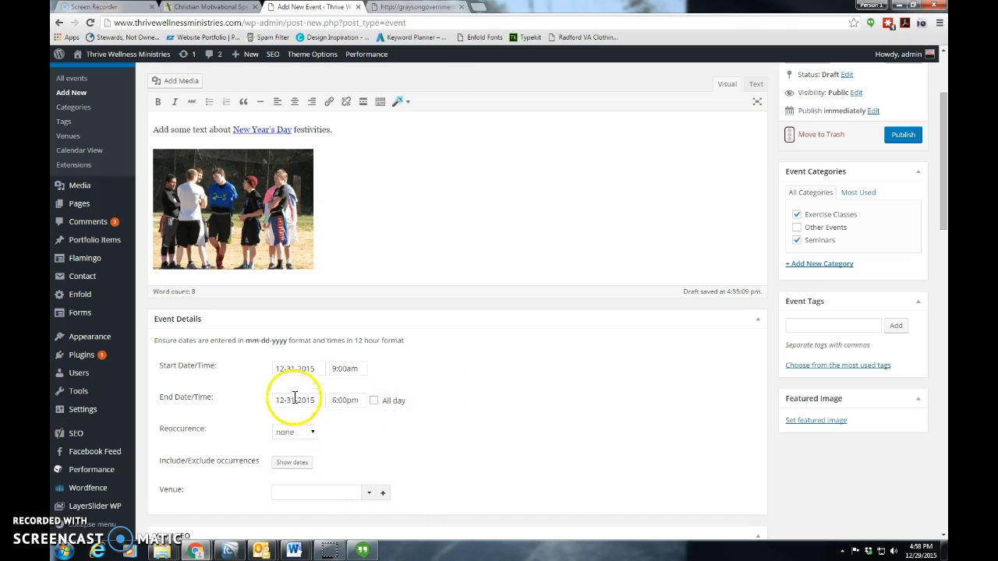
left_click(352, 403)
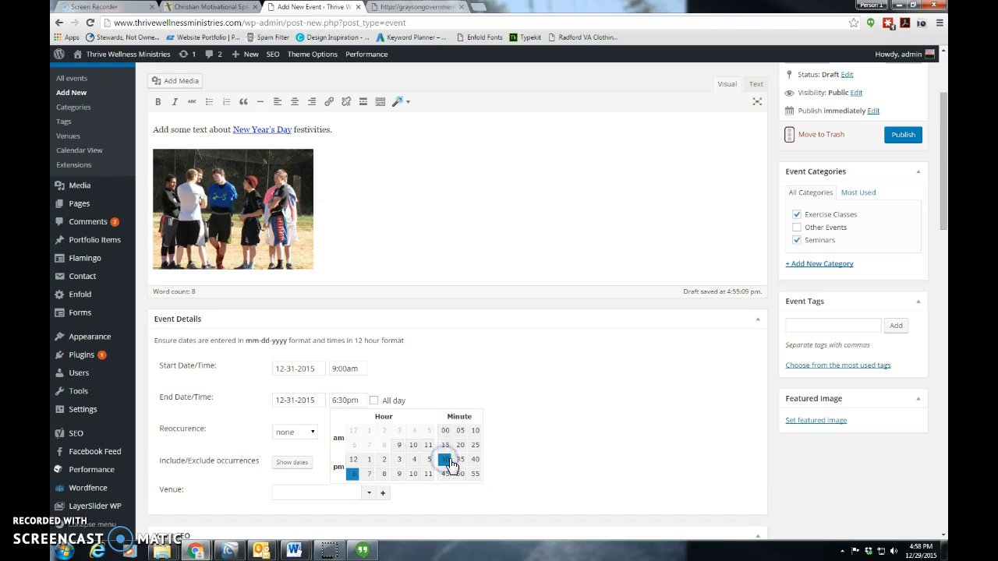
left_click(428, 383)
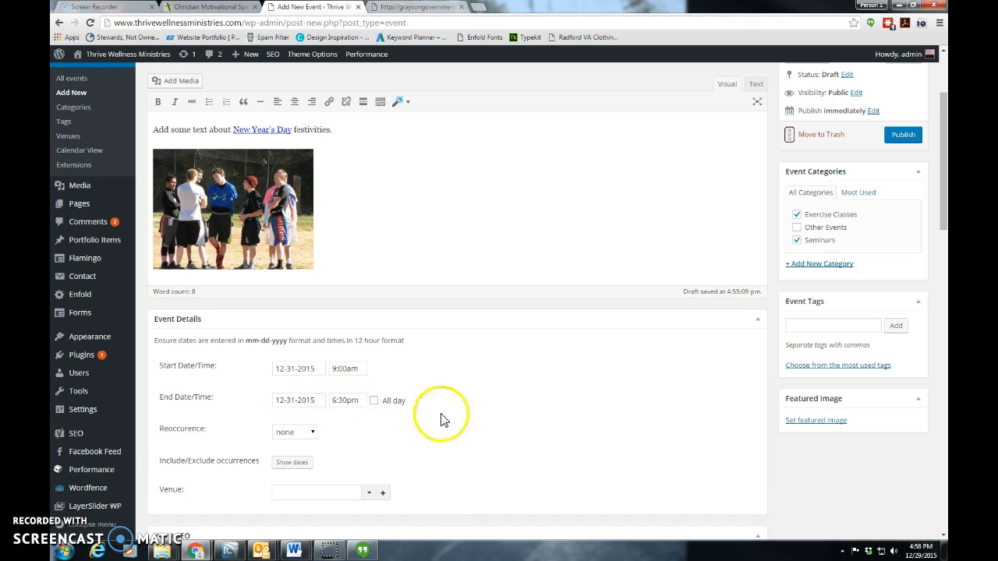
Set the lit Christmas tree photo from the media library as the event's featured image
scroll(452, 430, "down", 1)
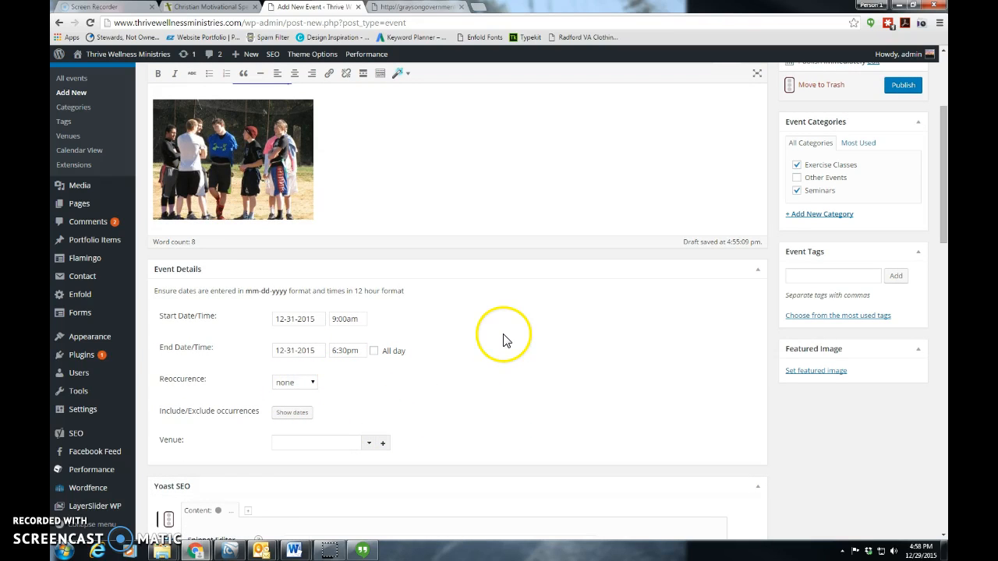
left_click(796, 372)
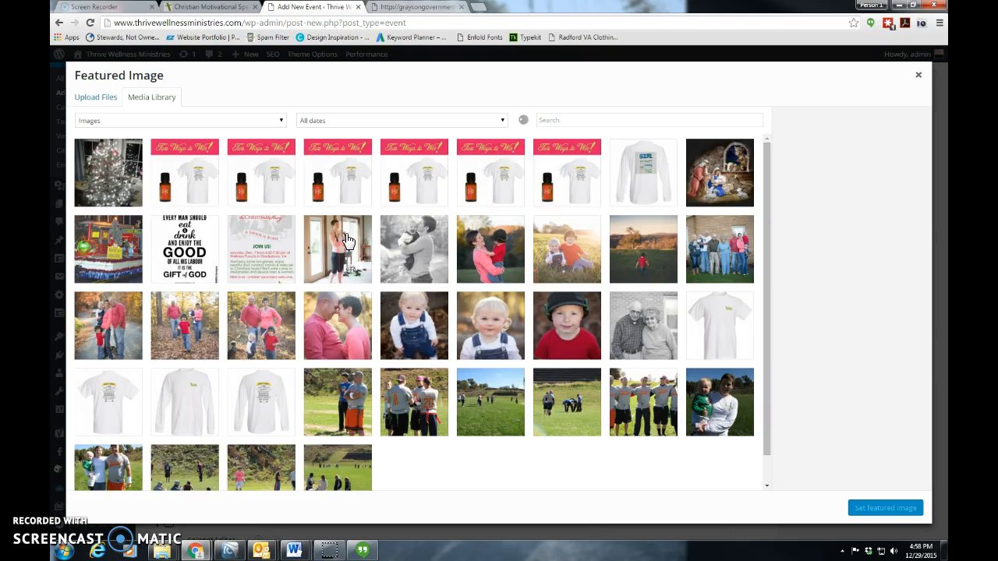
left_click(107, 178)
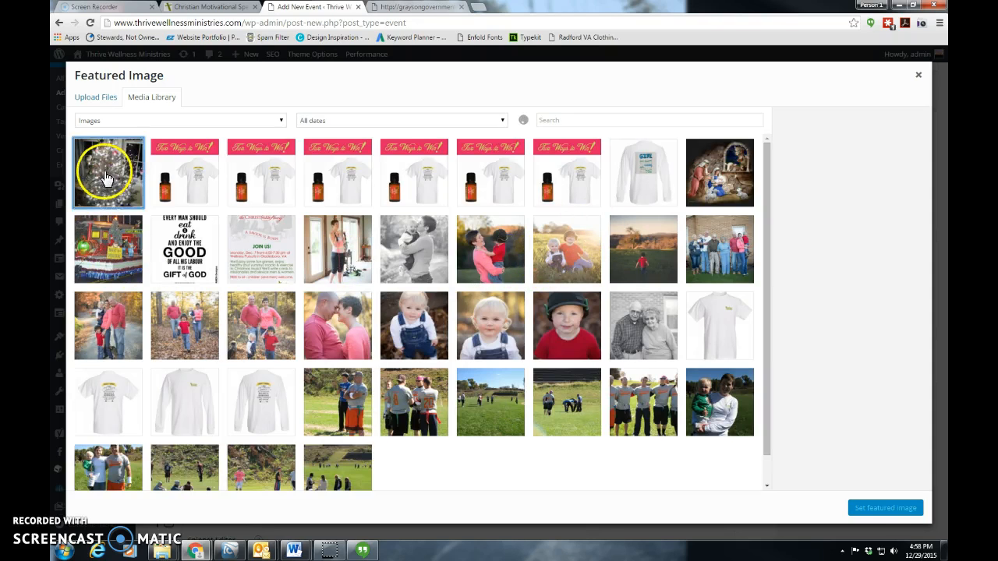
left_click(883, 508)
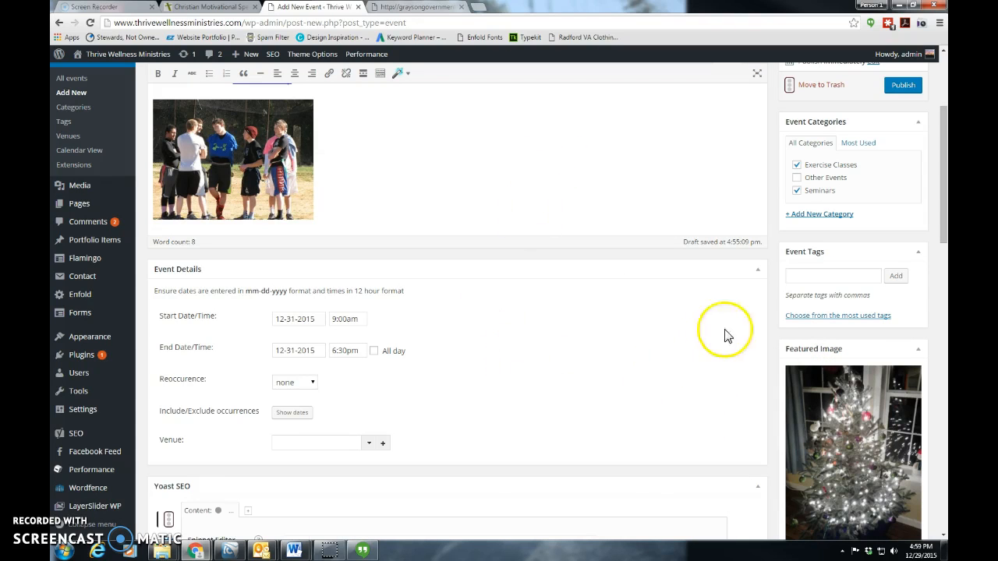
Publish the New Year's Day event
scroll(707, 209, "up", 1)
scroll(707, 209, "up", 1)
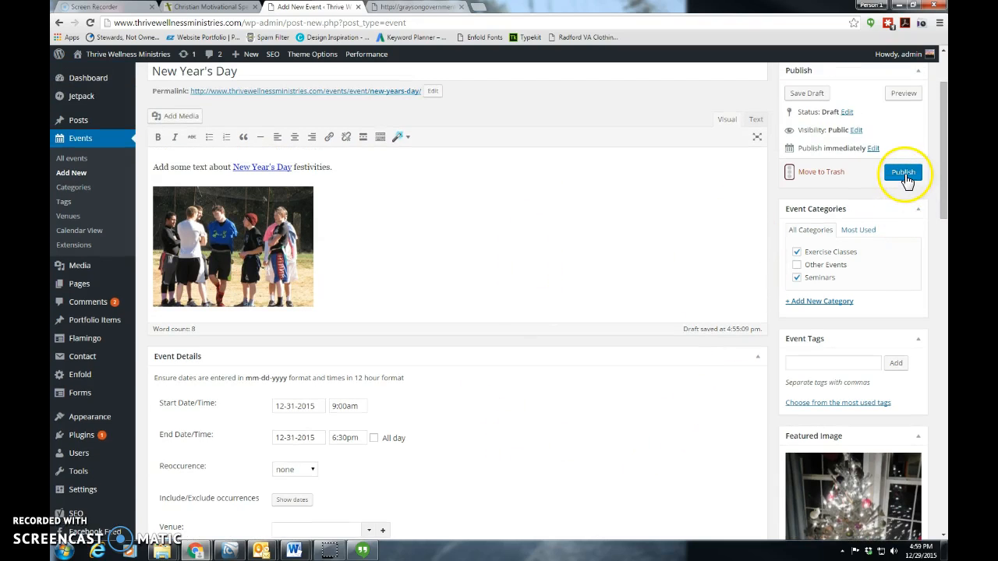
left_click(904, 175)
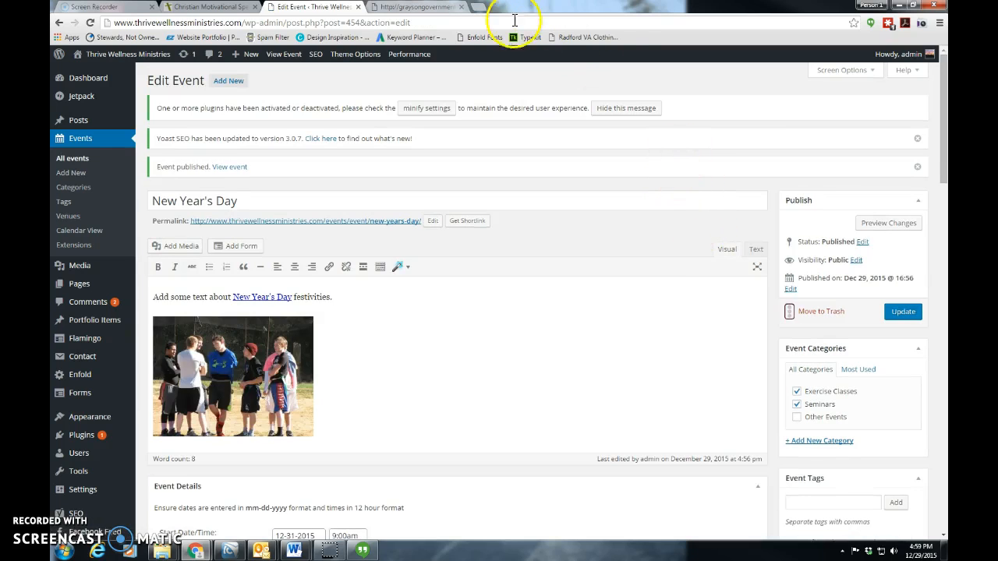
Preview the published New Year's Day event and review its featured image, event details and description
left_click(885, 223)
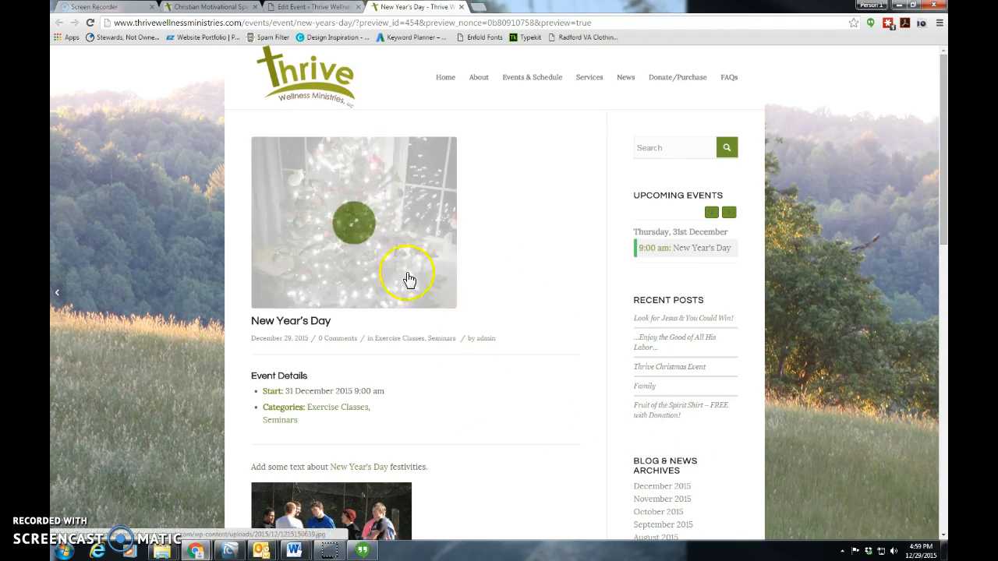
scroll(486, 414, "down", 1)
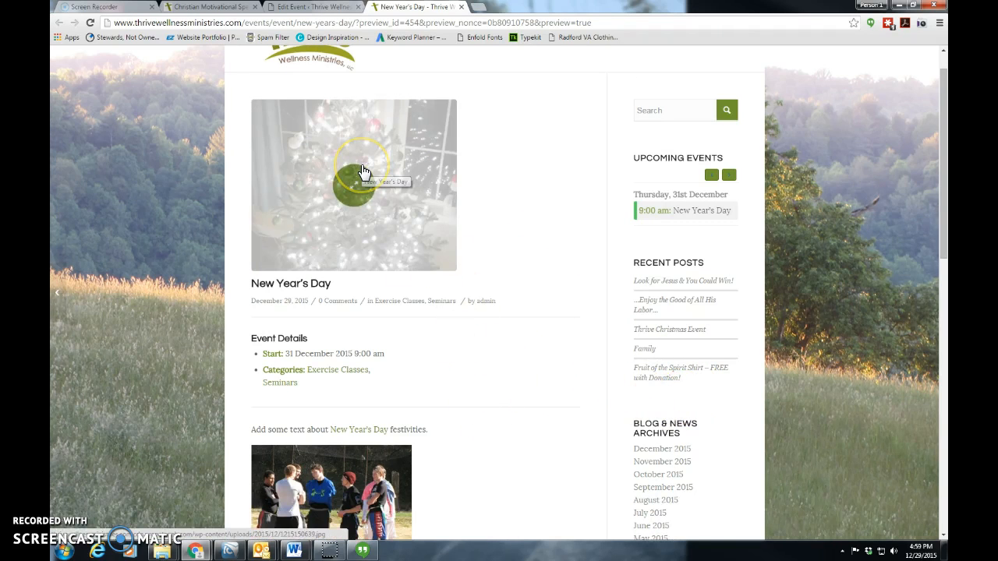
scroll(468, 437, "down", 4)
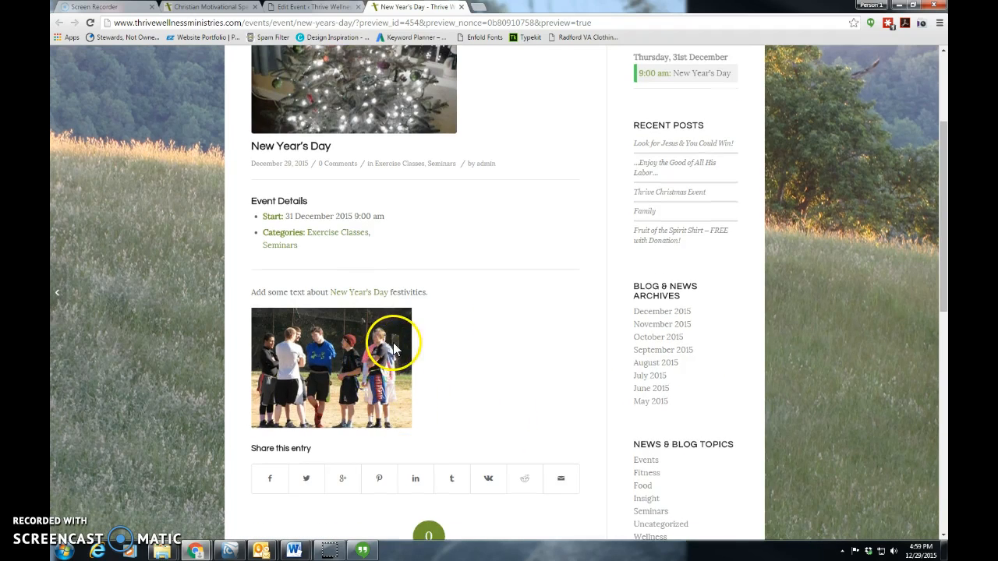
scroll(413, 355, "up", 5)
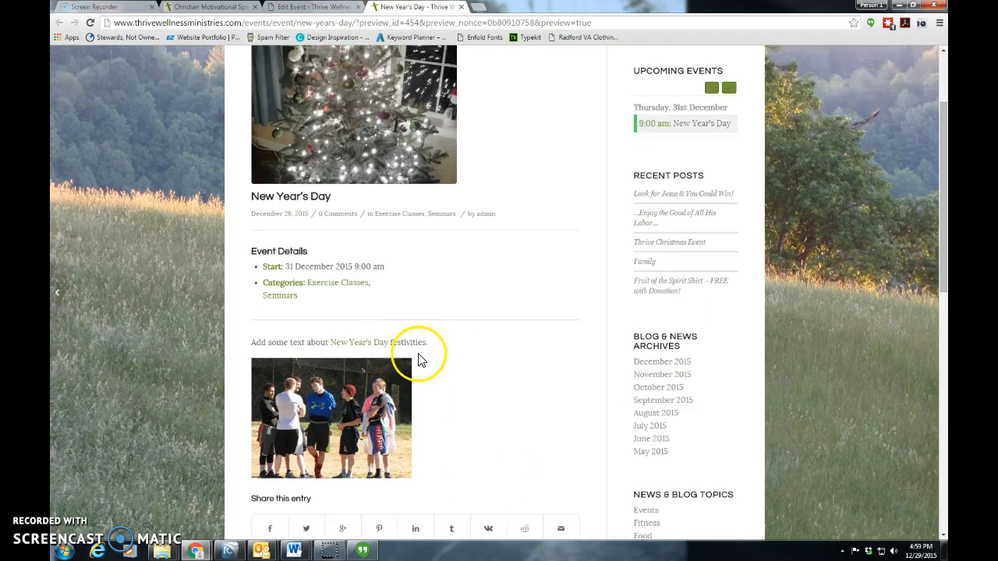
Go to the site's Events & Schedule page and examine the New Year's Day entry on the December 2015 calendar
left_click(550, 89)
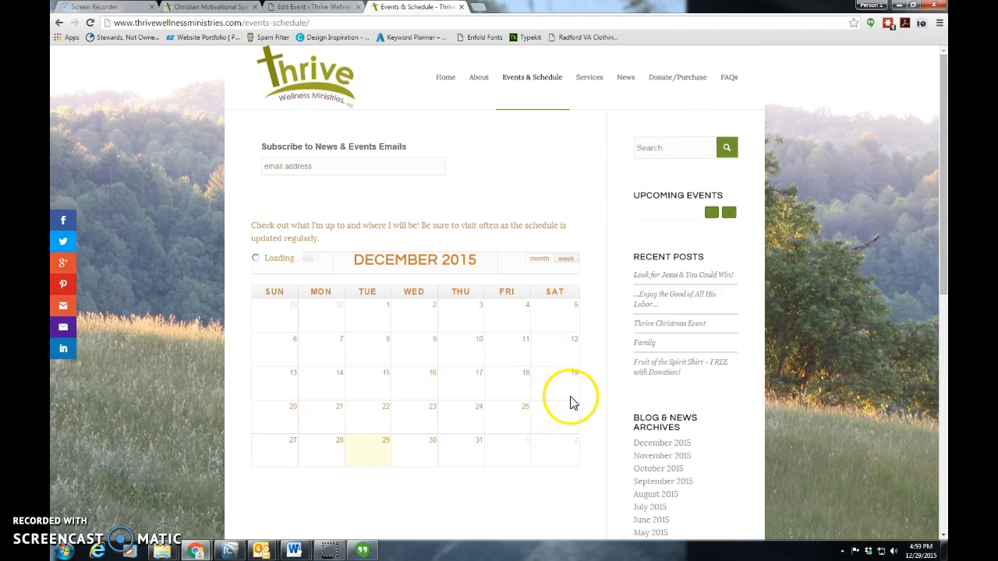
scroll(557, 468, "down", 1)
scroll(557, 470, "down", 3)
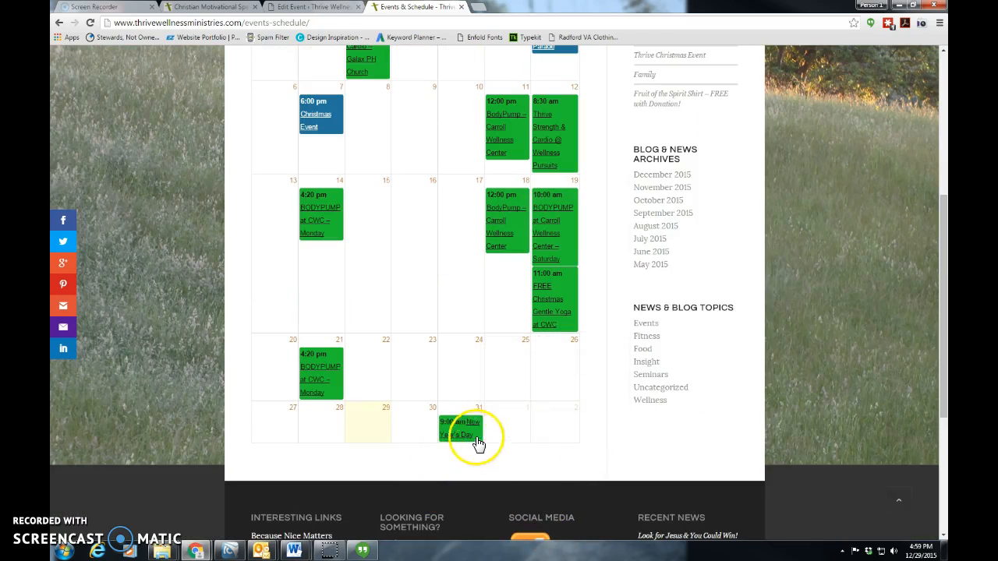
mouse_move(463, 443)
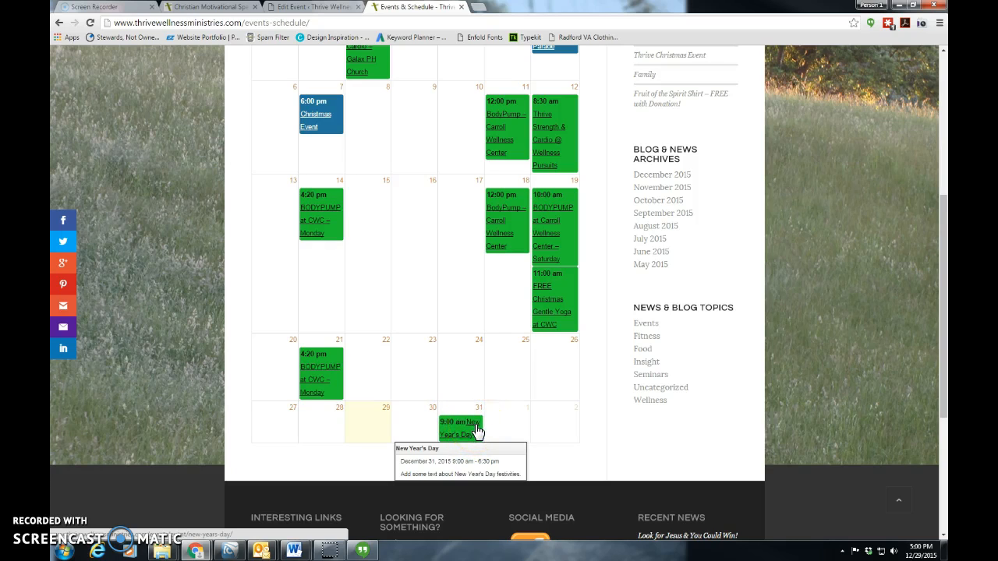
Open the New Year's Day event from the calendar, review its page, and close it to return to the event editor
left_click(473, 430)
left_click(471, 437)
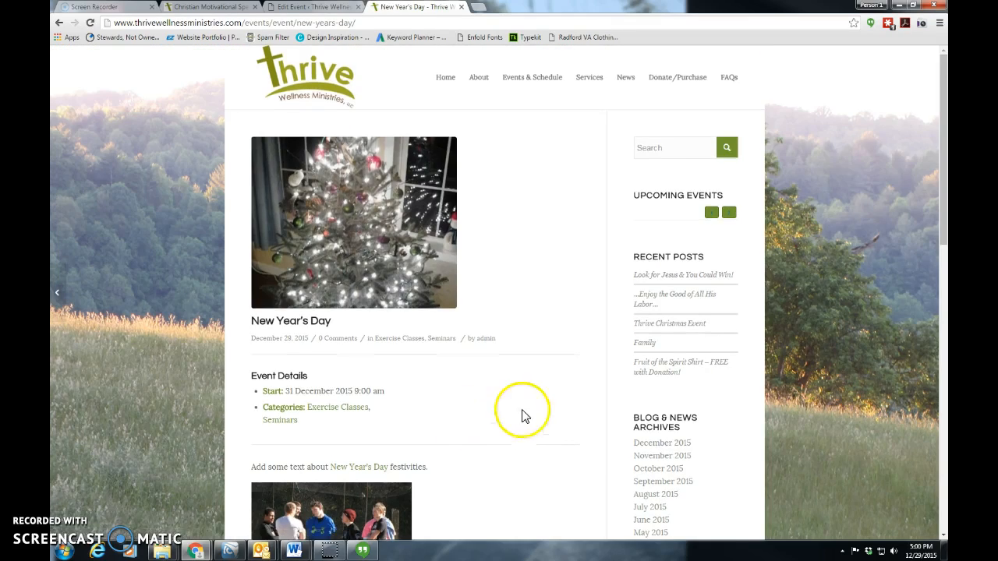
scroll(524, 484, "down", 4)
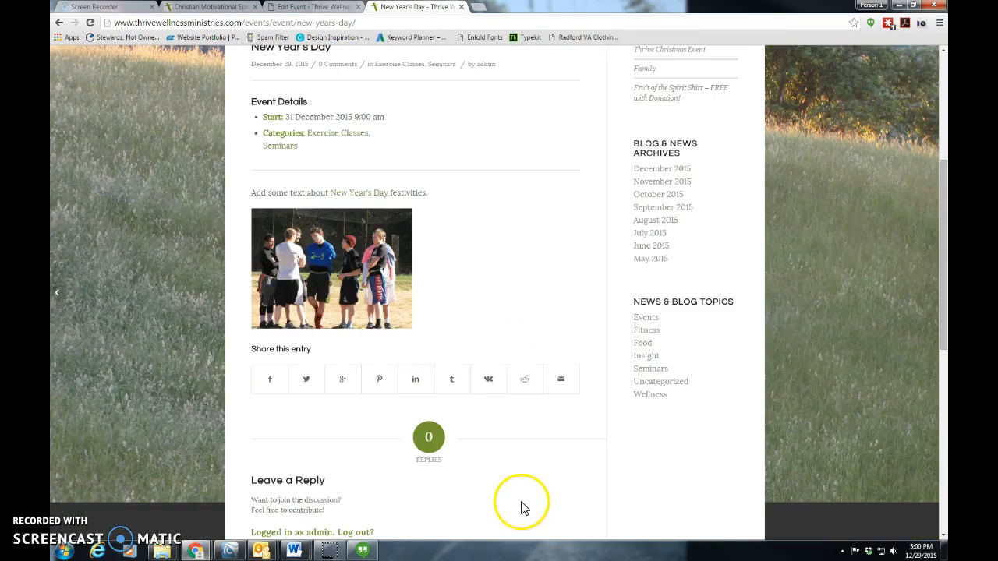
scroll(509, 503, "up", 5)
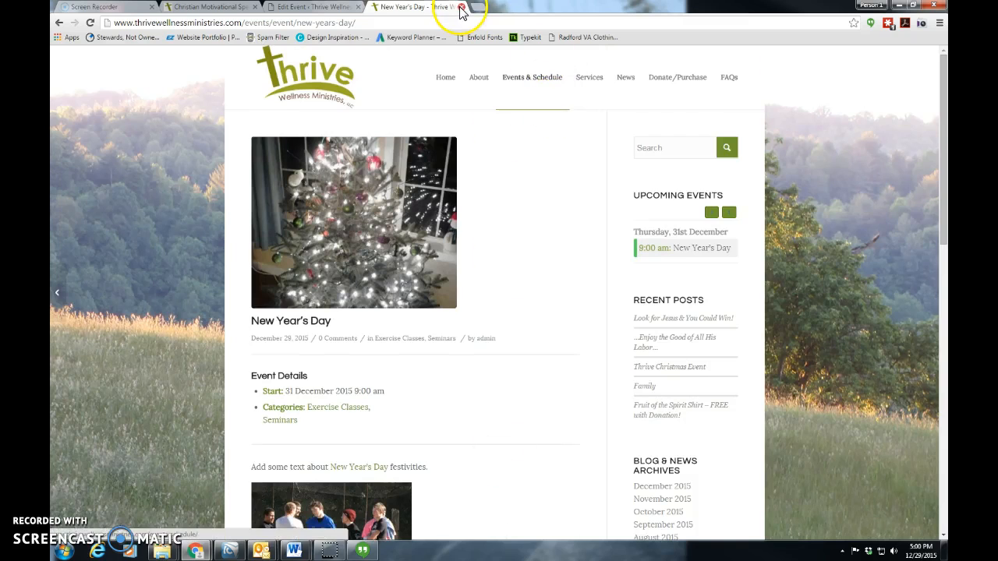
left_click(462, 8)
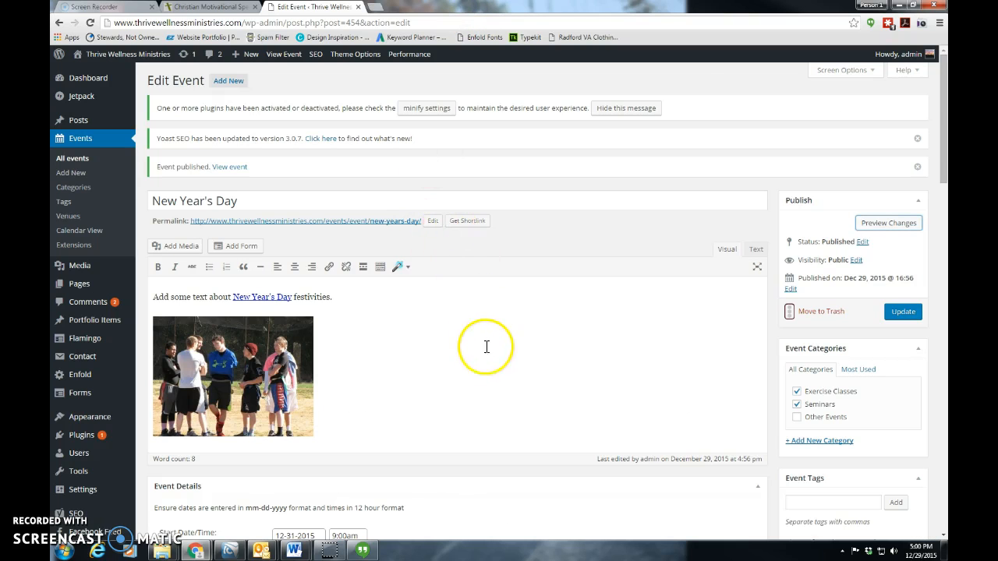
Set the event's recurrence to daily, repeating every 2 days
scroll(486, 348, "down", 2)
scroll(462, 390, "down", 1)
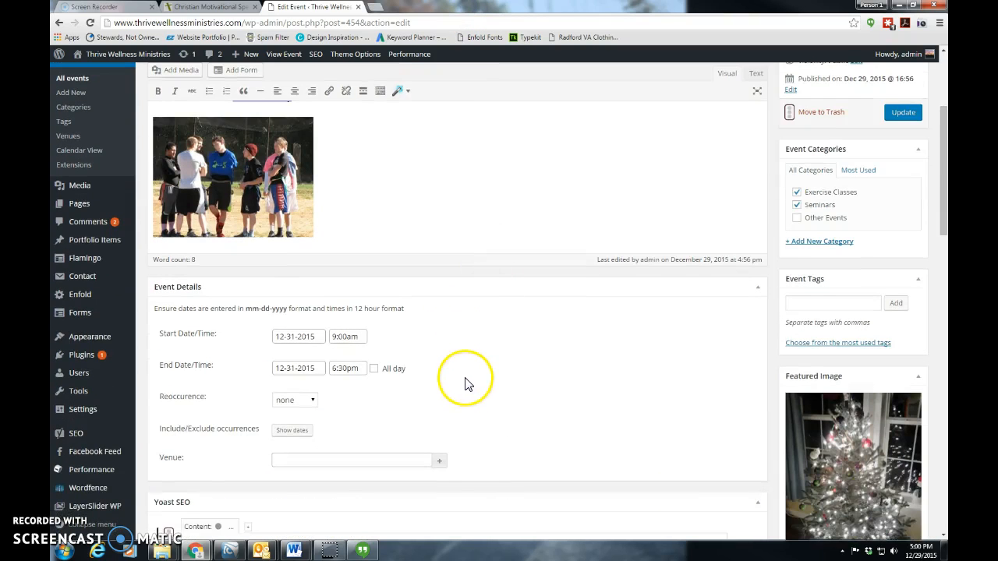
left_click(313, 376)
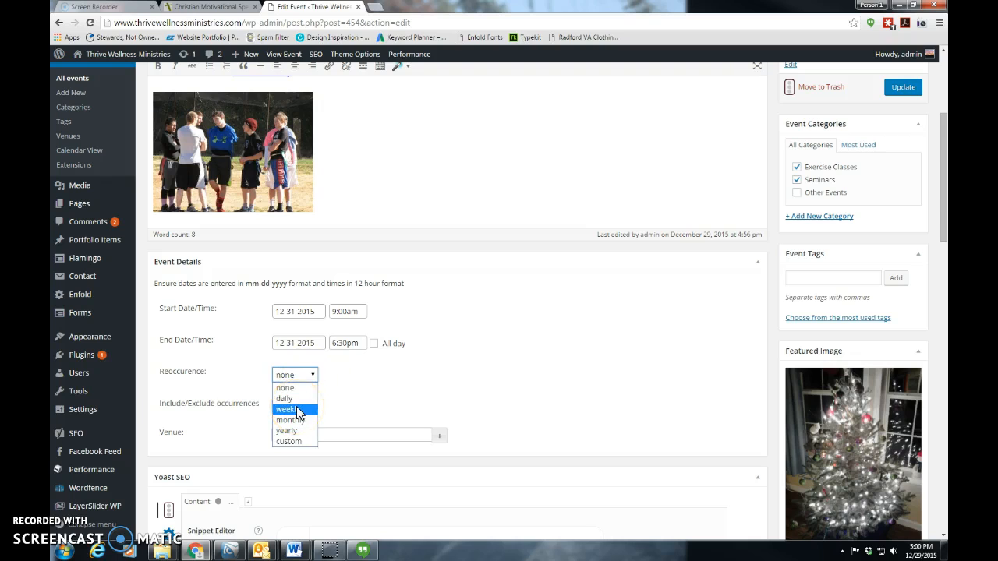
left_click(294, 398)
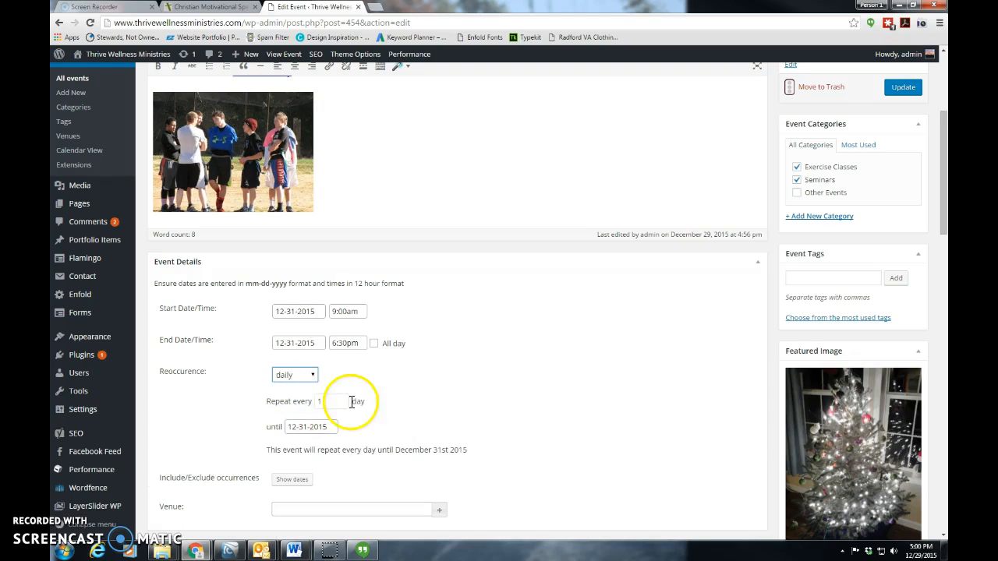
scroll(363, 398, "down", 1)
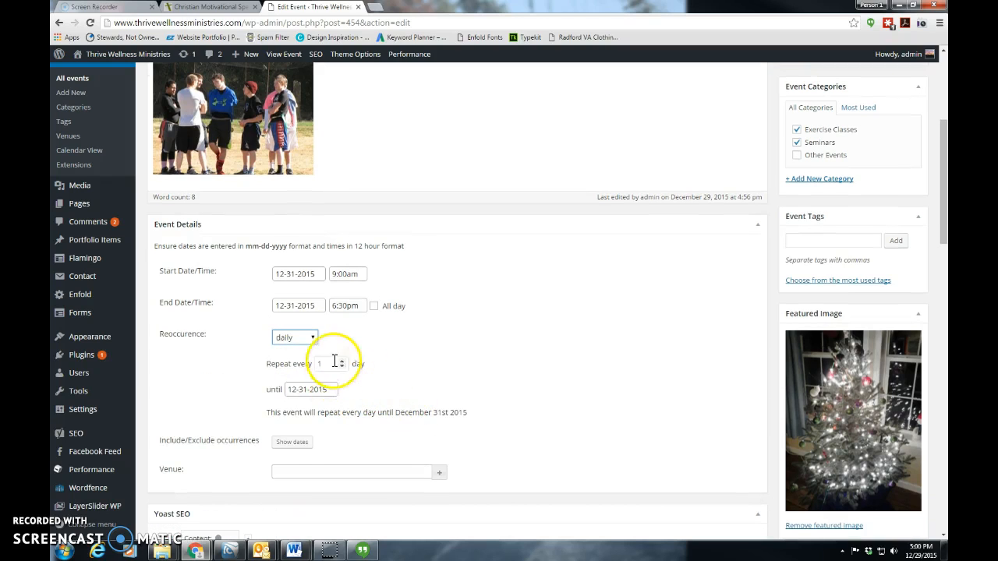
left_click(341, 361)
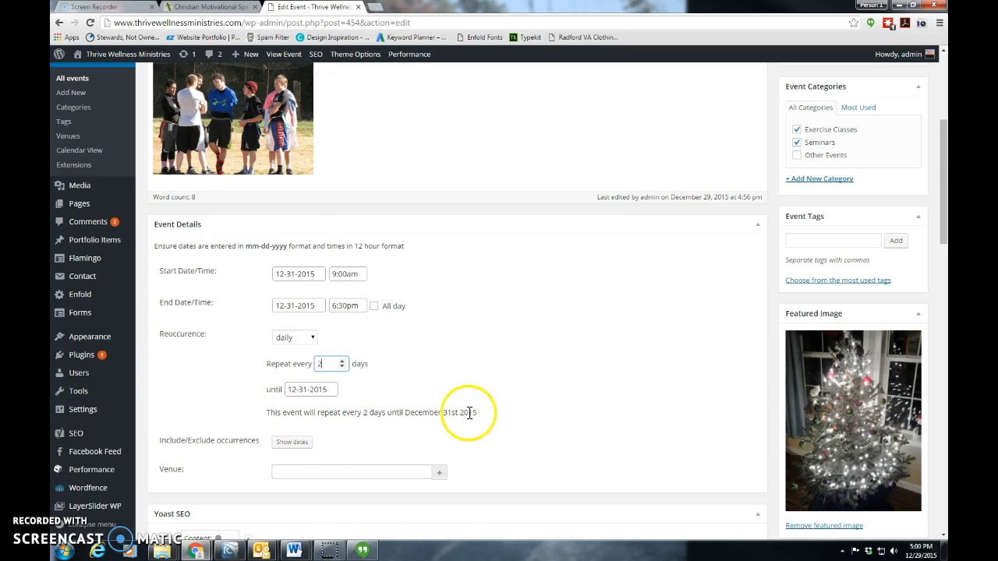
Set the end date of the event's daily recurrence to 01-01-2016
left_click(320, 389)
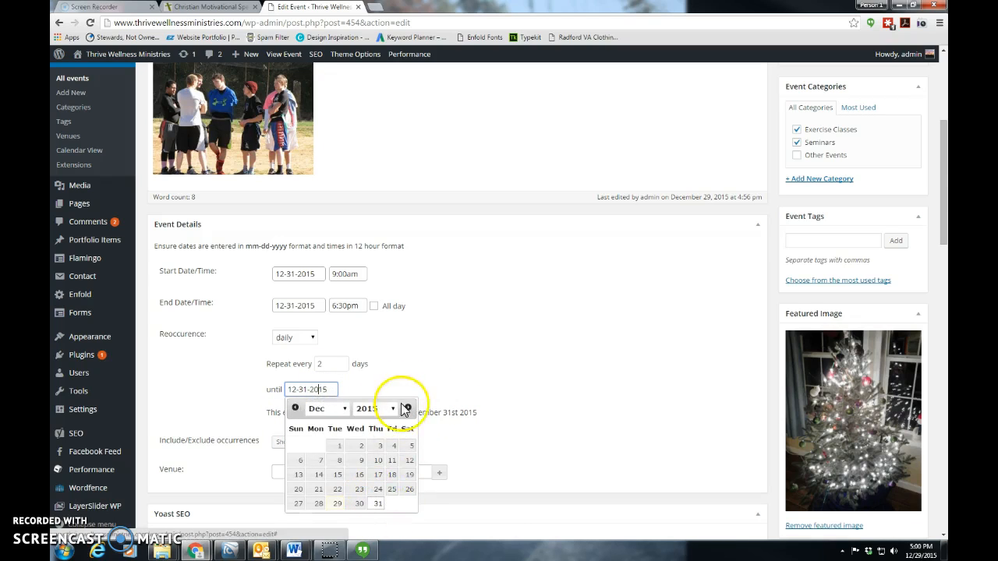
left_click(406, 408)
left_click(393, 448)
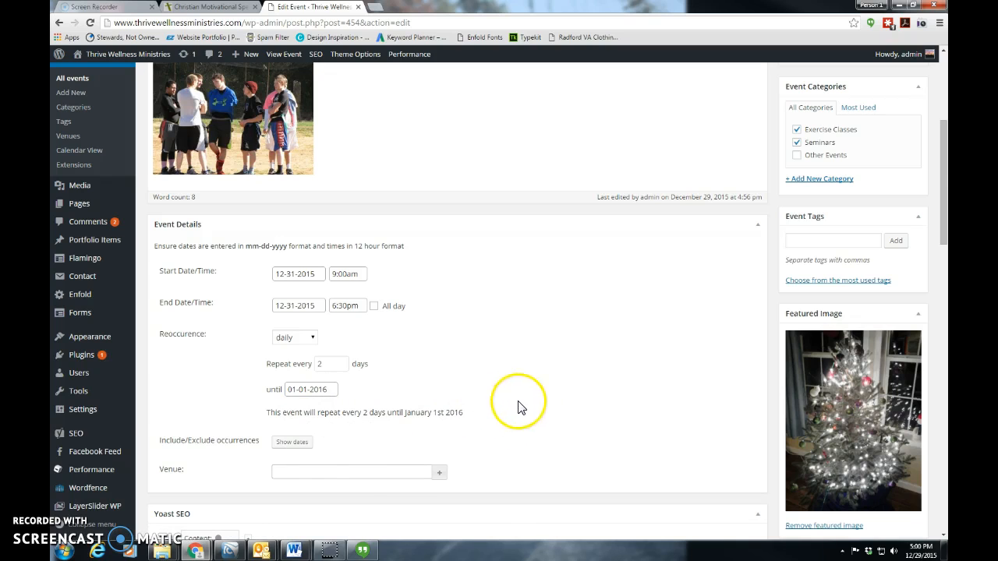
Show the include/exclude occurrence dates, toggle January 1, 2016 in the calendar, and hide the dates again
left_click(294, 442)
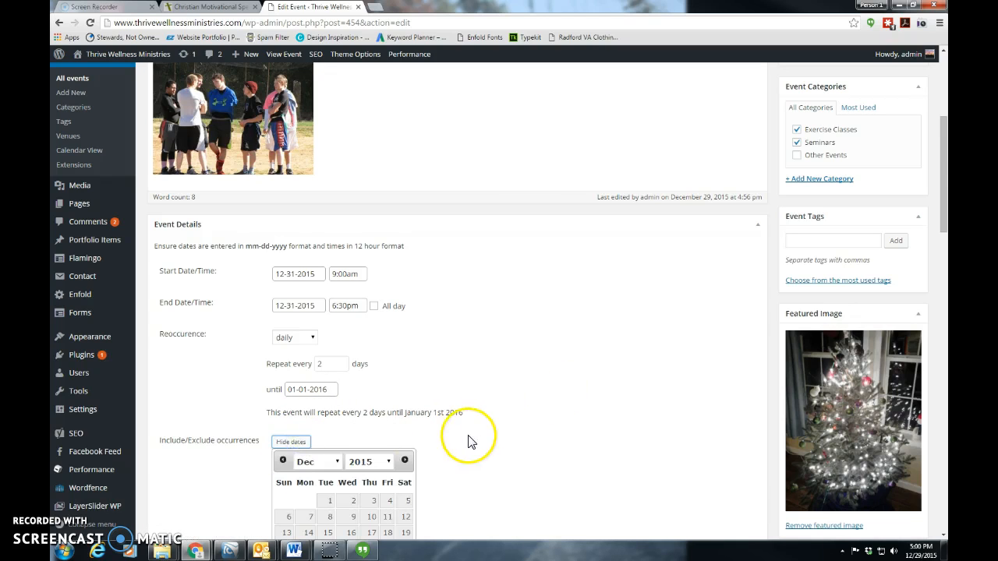
scroll(470, 440, "down", 3)
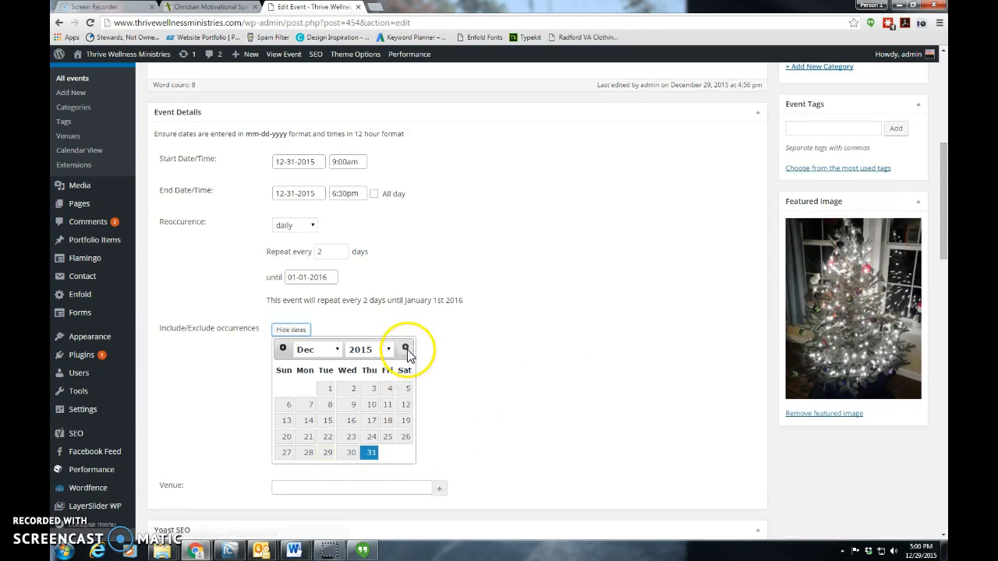
left_click(405, 348)
left_click(388, 389)
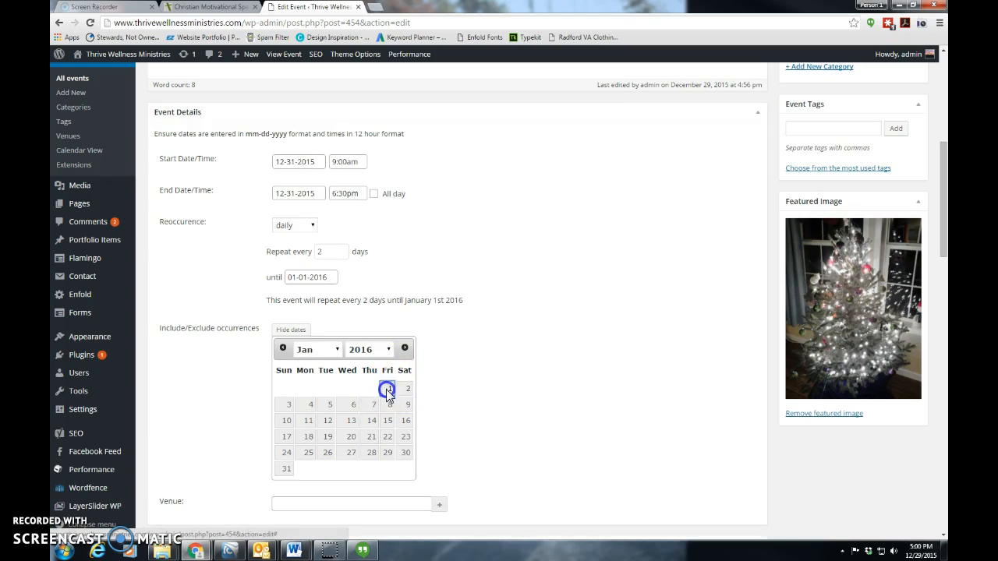
left_click(473, 389)
Update the New Year's Day event to save its recurrence settings
scroll(586, 325, "up", 1)
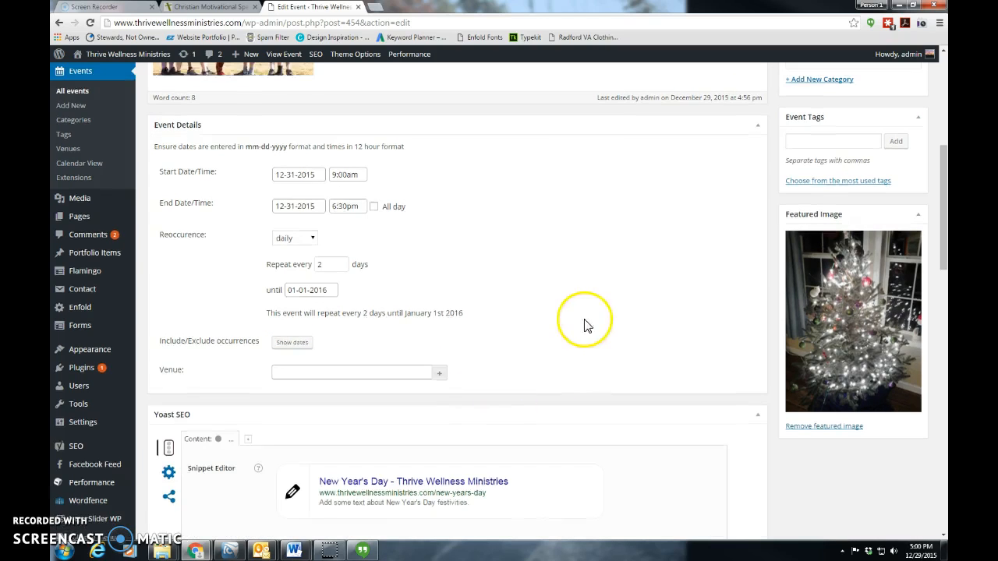
scroll(586, 325, "up", 4)
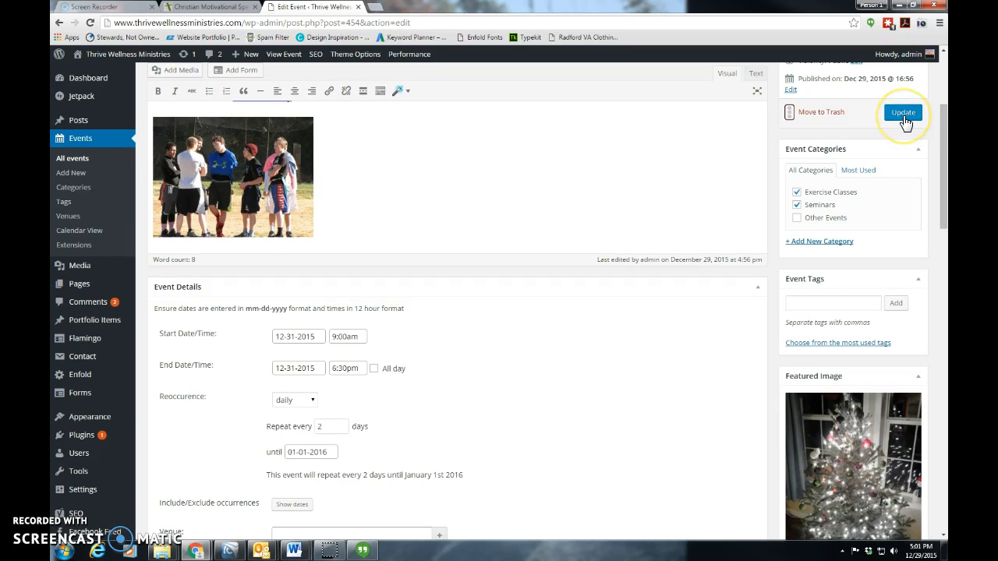
left_click(903, 113)
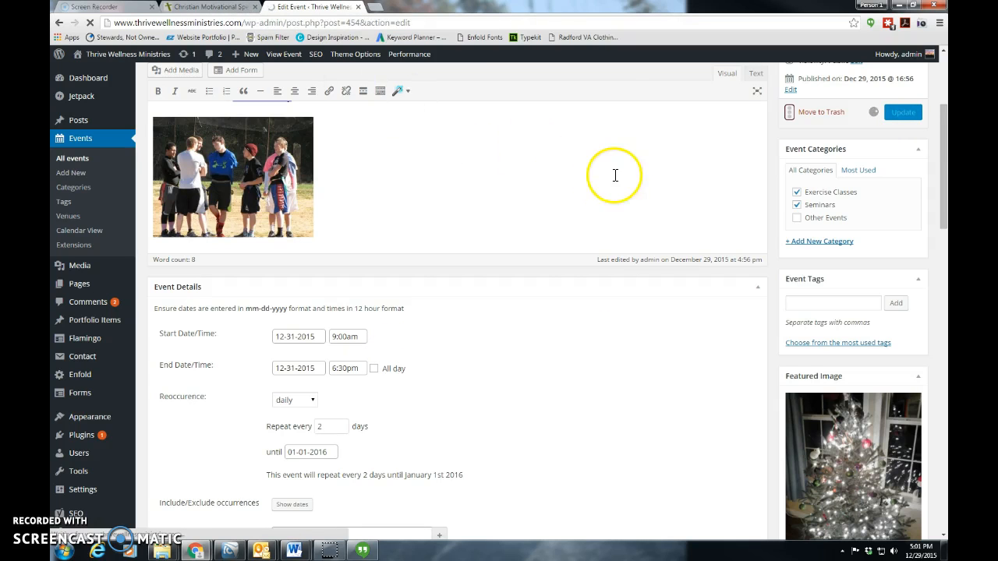
scroll(694, 258, "up", 2)
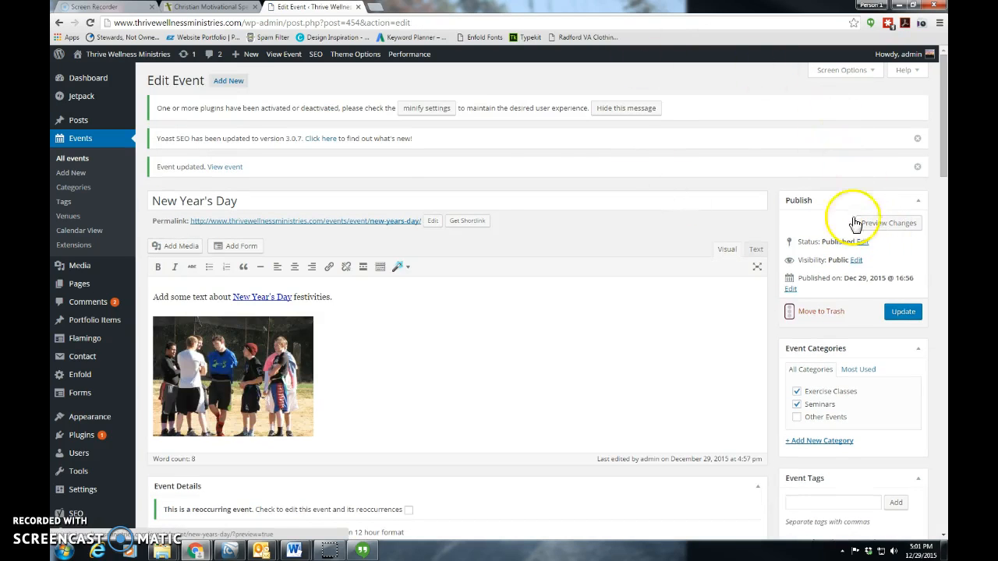
Switch to the public site and check the New Year's Day occurrences in the Events & Schedule calendar for December 2015
left_click(226, 8)
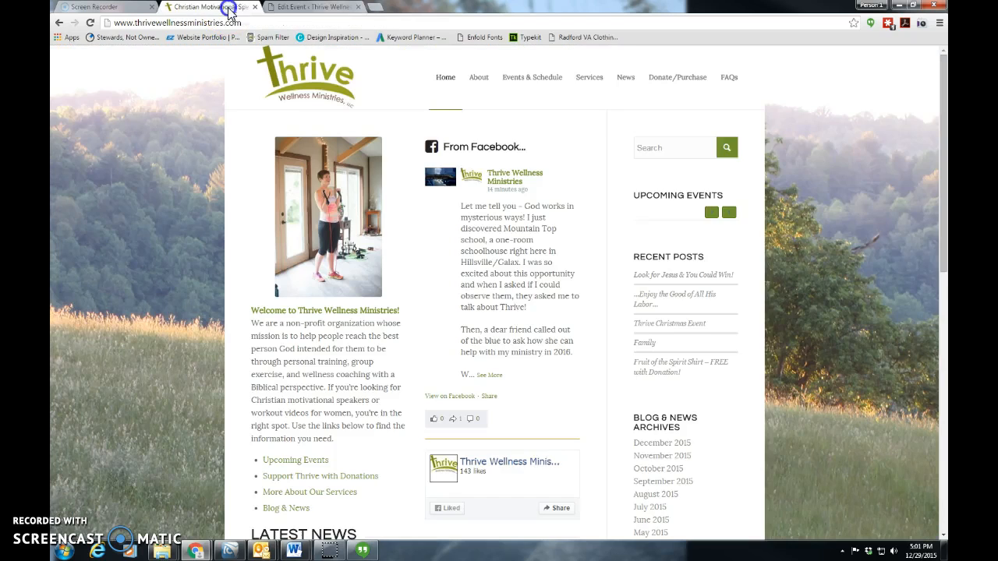
left_click(518, 77)
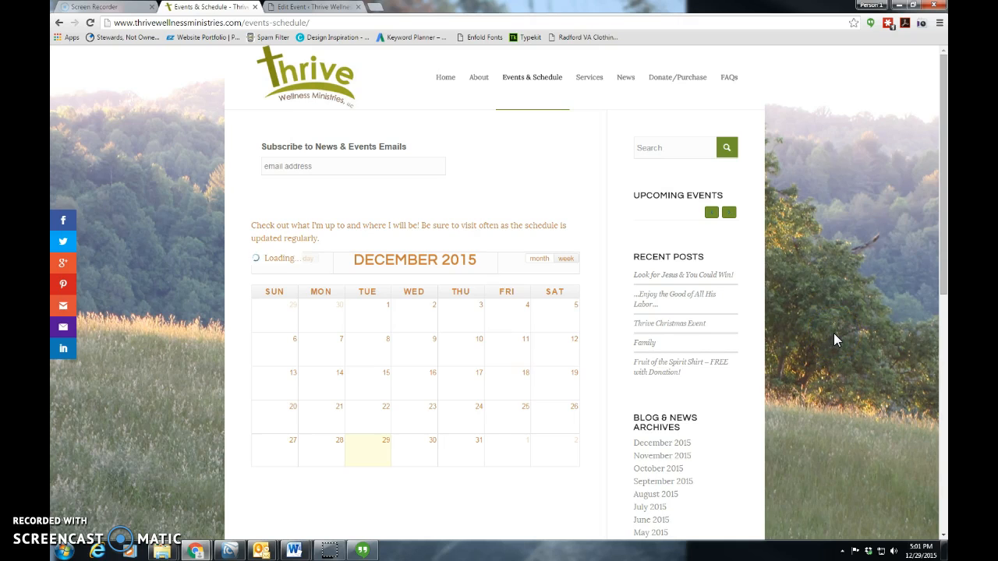
scroll(829, 342, "down", 4)
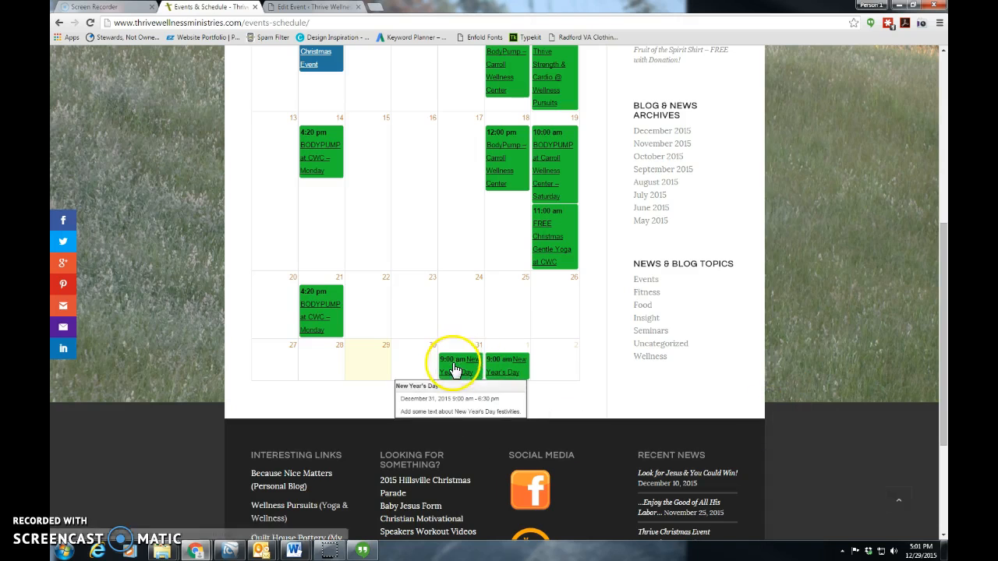
mouse_move(462, 348)
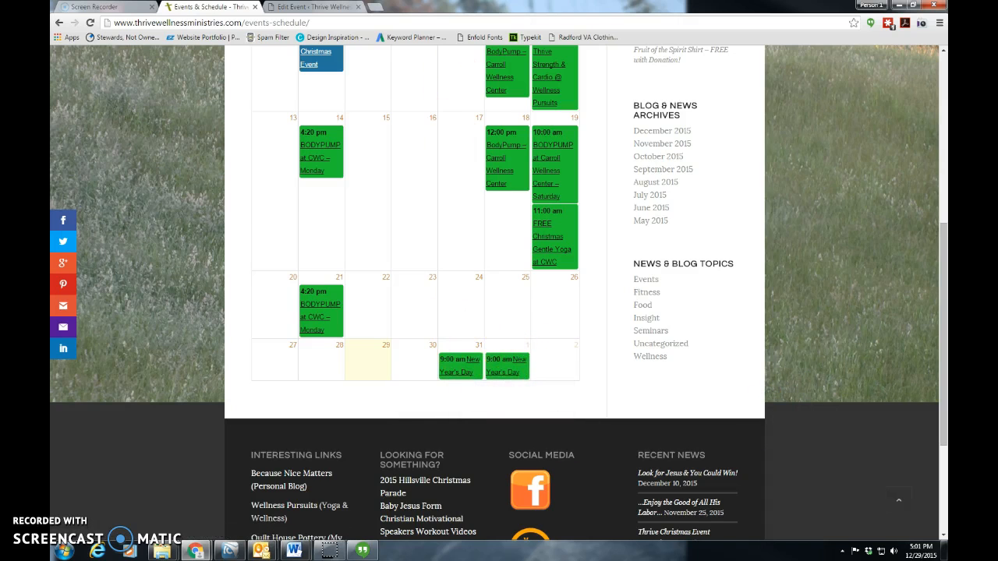
Return to the New Year's Day event editor and enable editing of the event and its reoccurrences
left_click(324, 7)
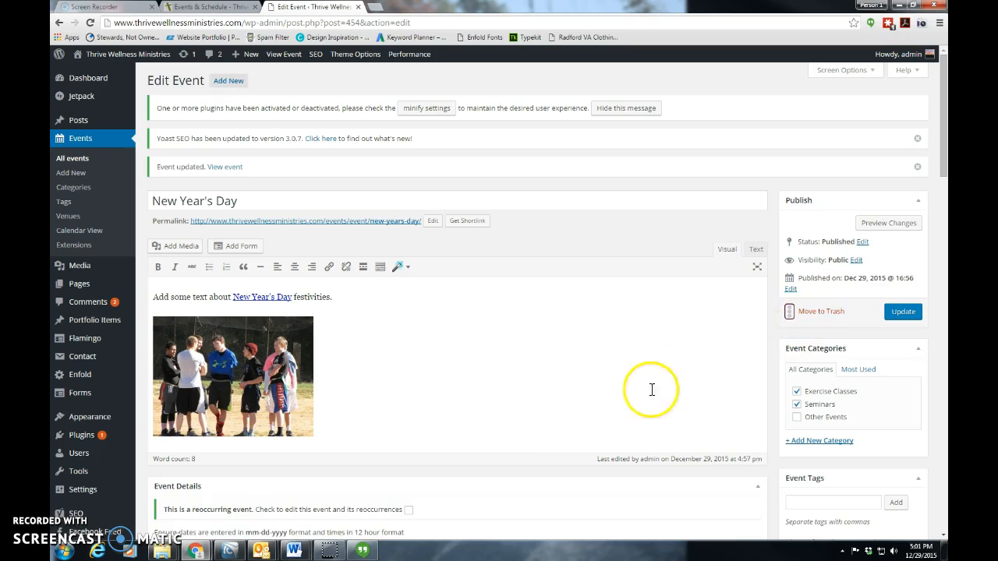
scroll(512, 395, "down", 1)
scroll(512, 396, "down", 4)
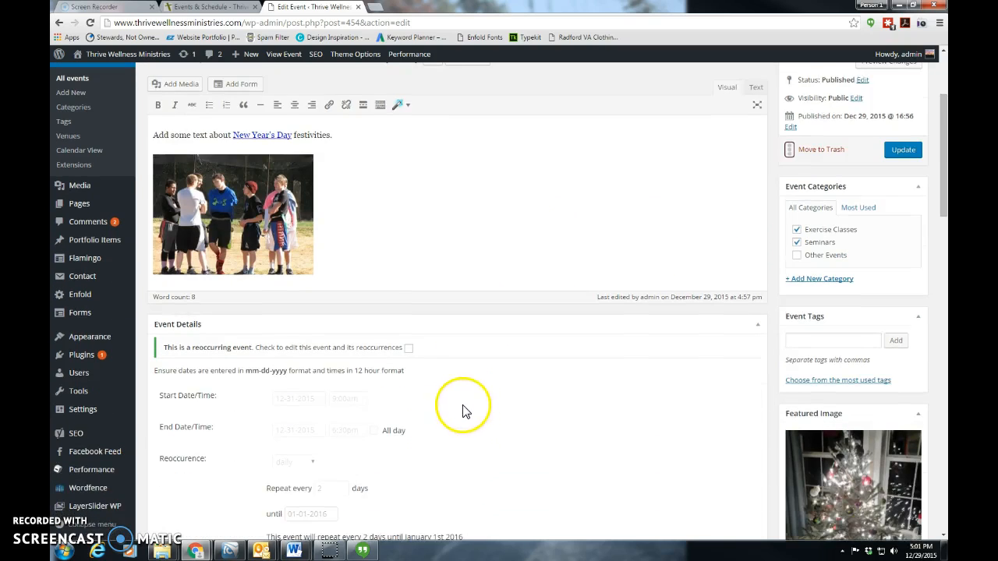
scroll(461, 421, "down", 2)
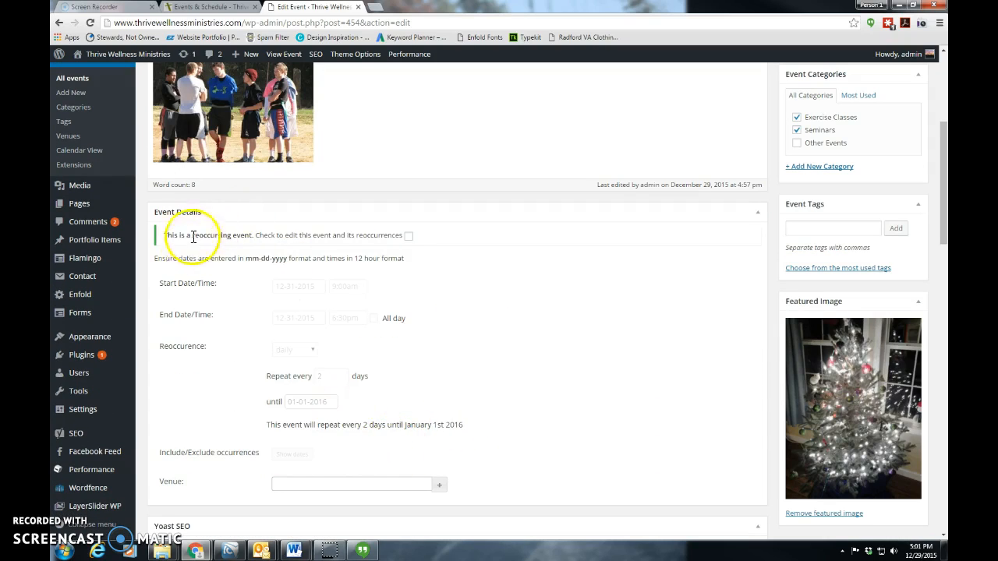
left_click_drag(161, 239, 298, 237)
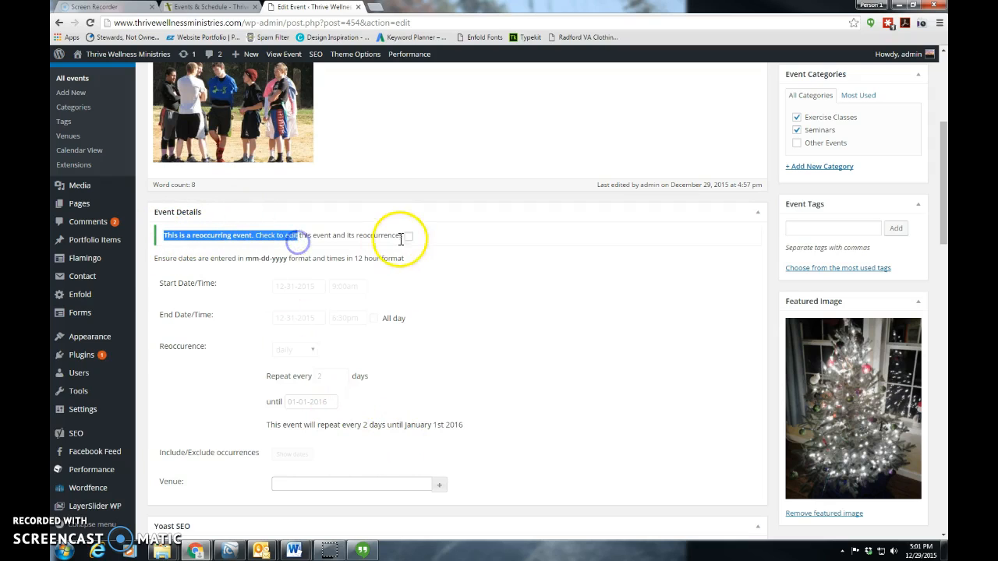
left_click(408, 236)
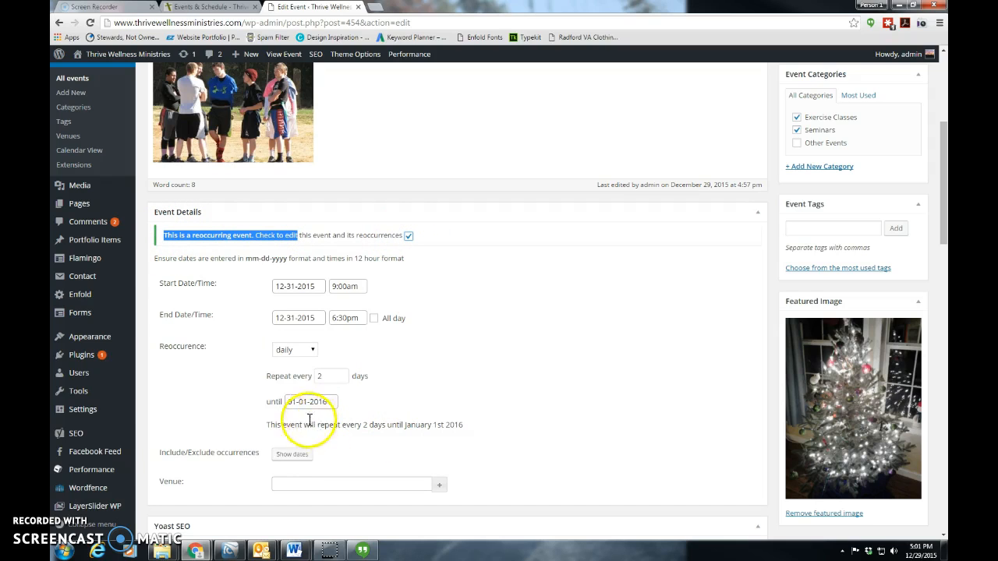
Show the include/exclude occurrence dates and toggle December 31, 2015 and January 1, 2016 in the calendar
left_click(301, 458)
scroll(479, 448, "down", 2)
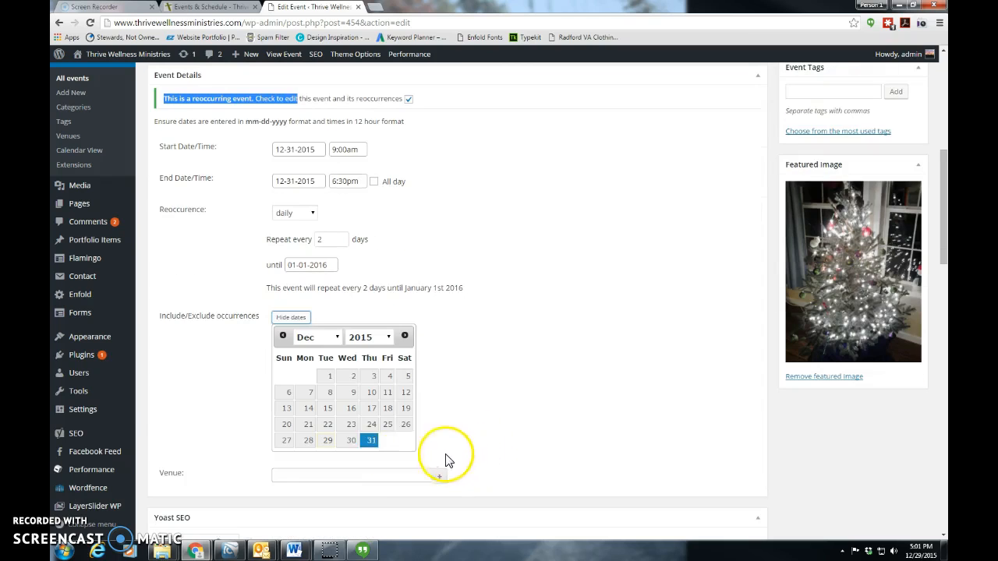
left_click(371, 441)
left_click(405, 336)
left_click(387, 377)
left_click(477, 353)
Move the New Year's Day event to the trash
scroll(644, 332, "up", 5)
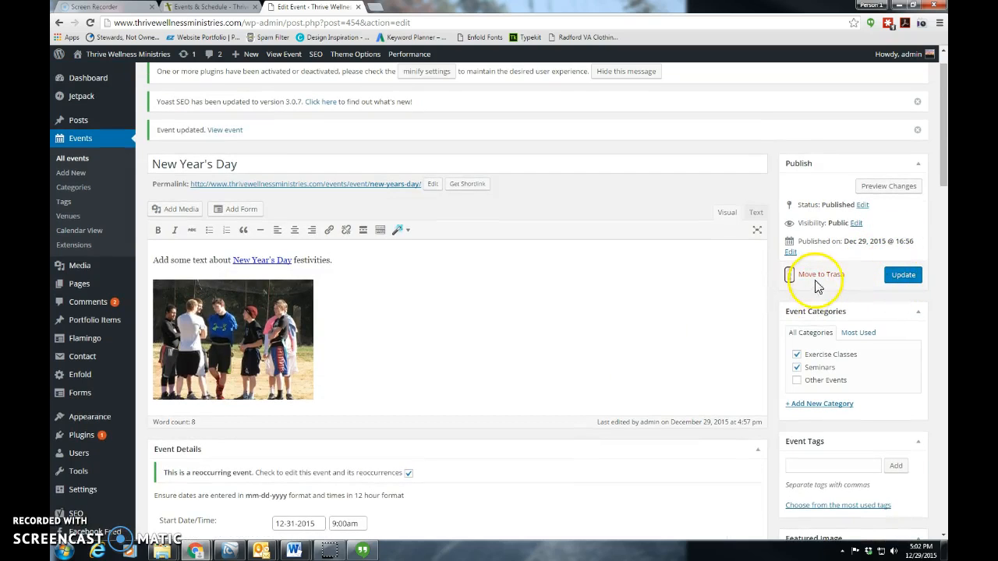
left_click(818, 278)
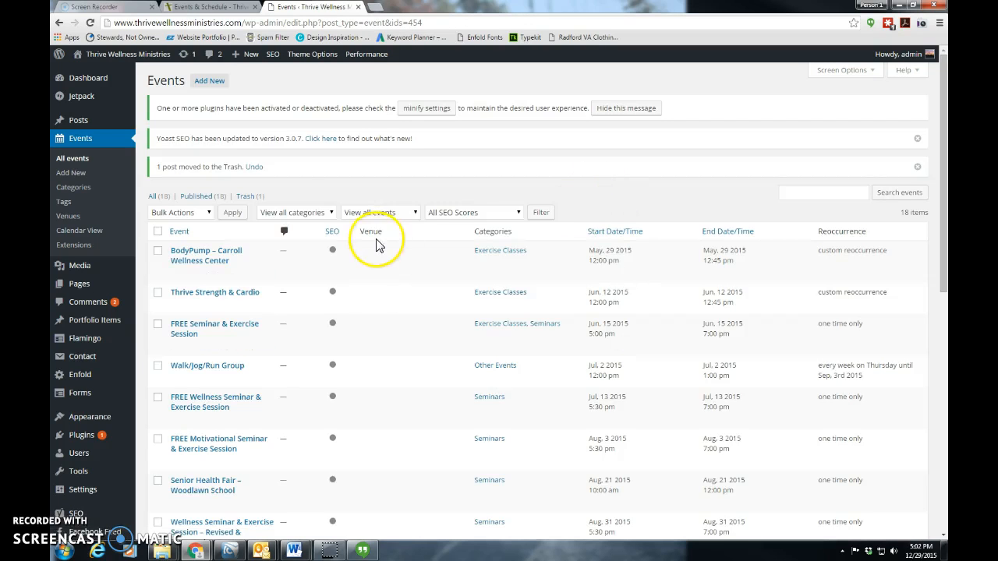
View the trashed events with their restore and permanent delete options, and return to the list of all events
left_click(246, 198)
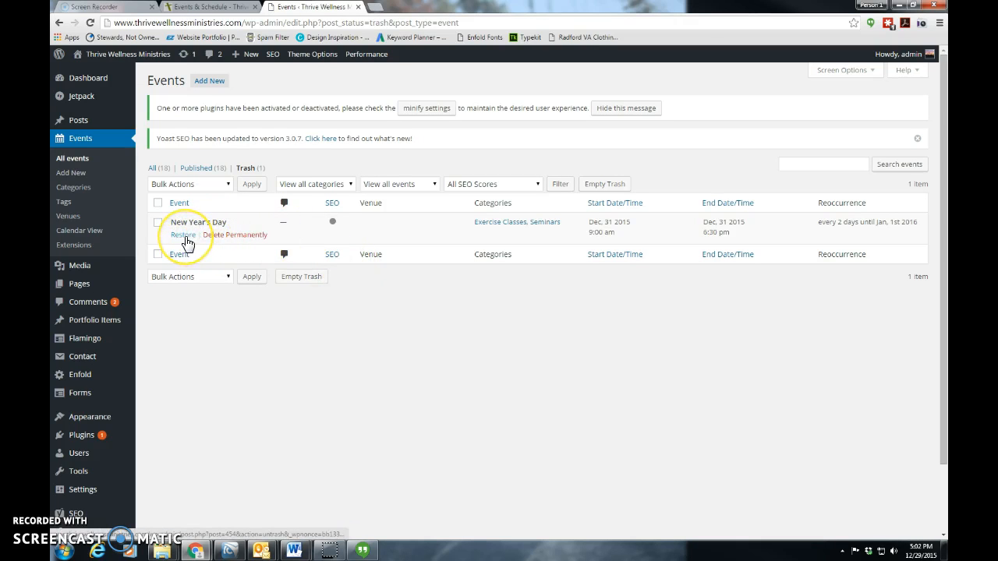
left_click(222, 237)
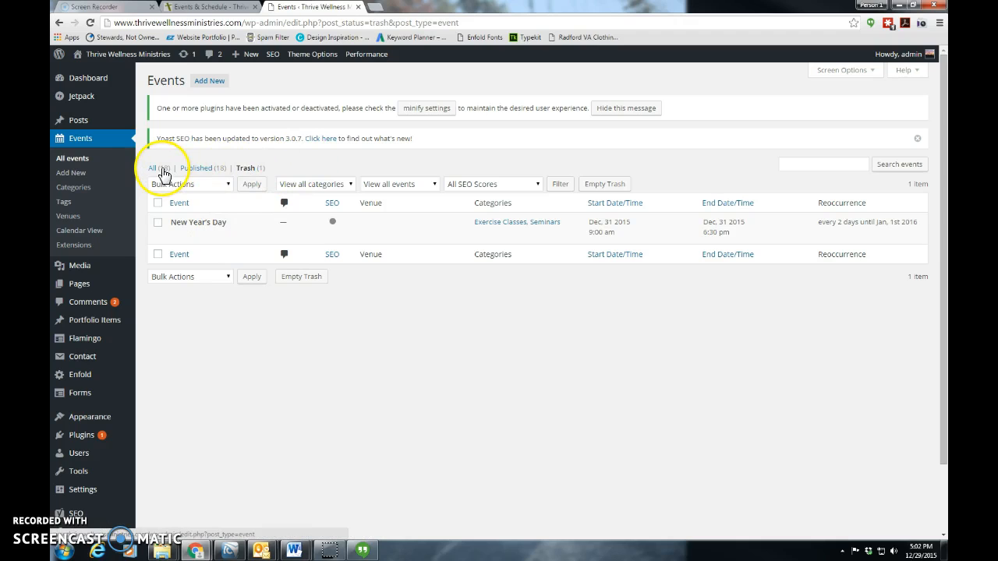
left_click(312, 234)
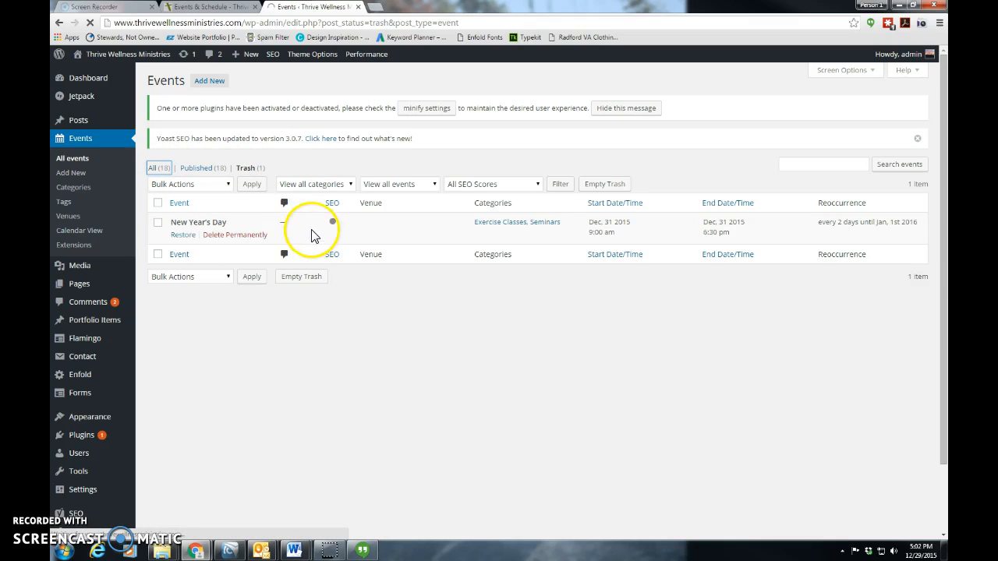